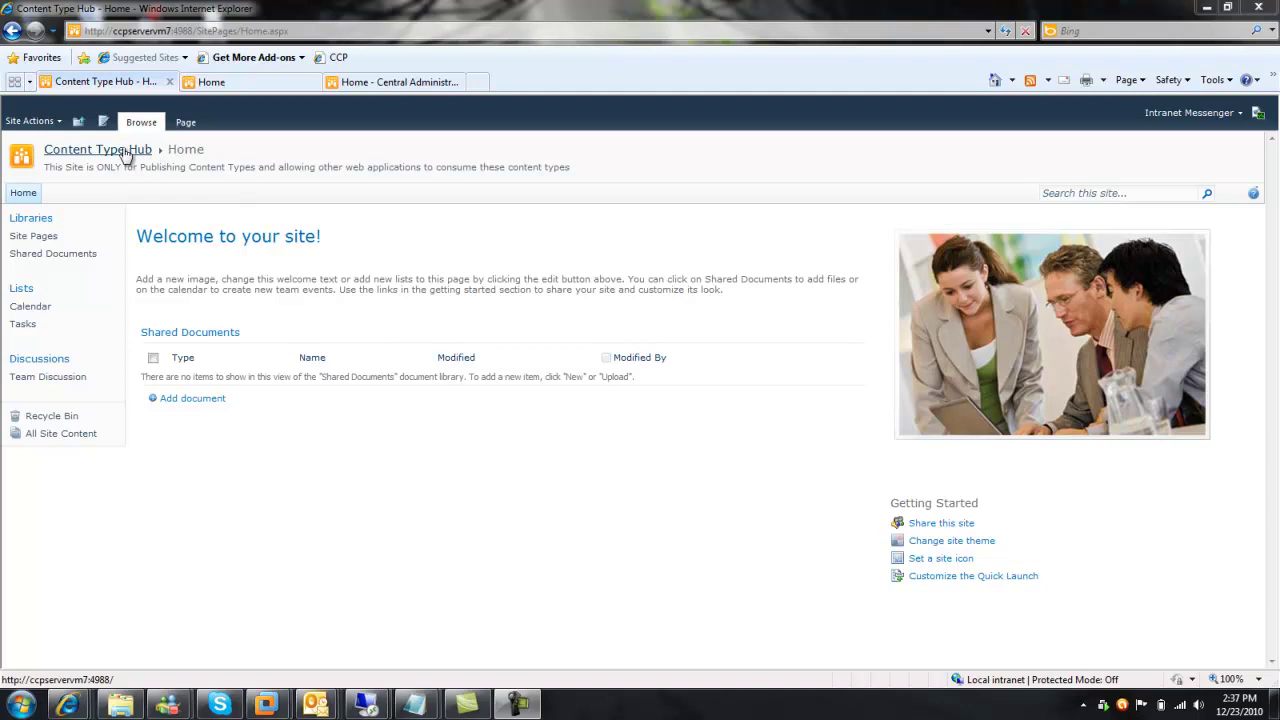
Look up the Content Type Hub - 4988 web application and note its root URL.
{"action": "left_click", "coordinate": [370, 82]}
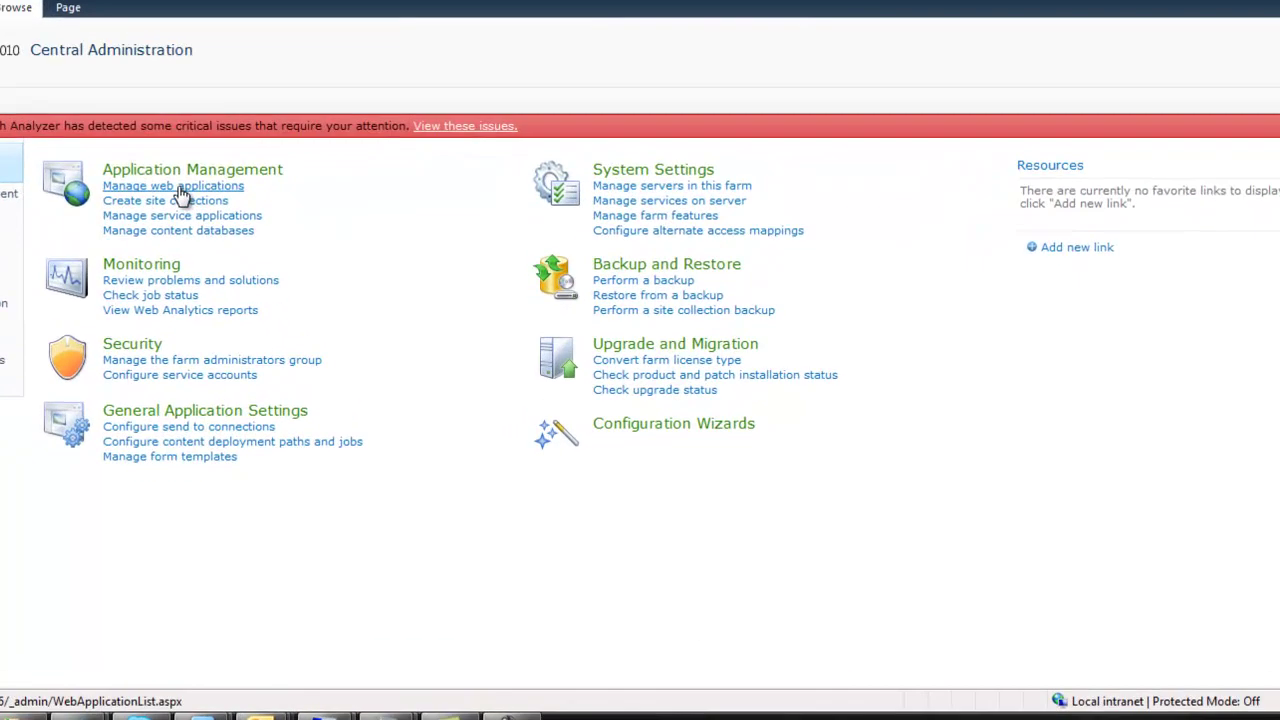
{"action": "left_click", "coordinate": [250, 268]}
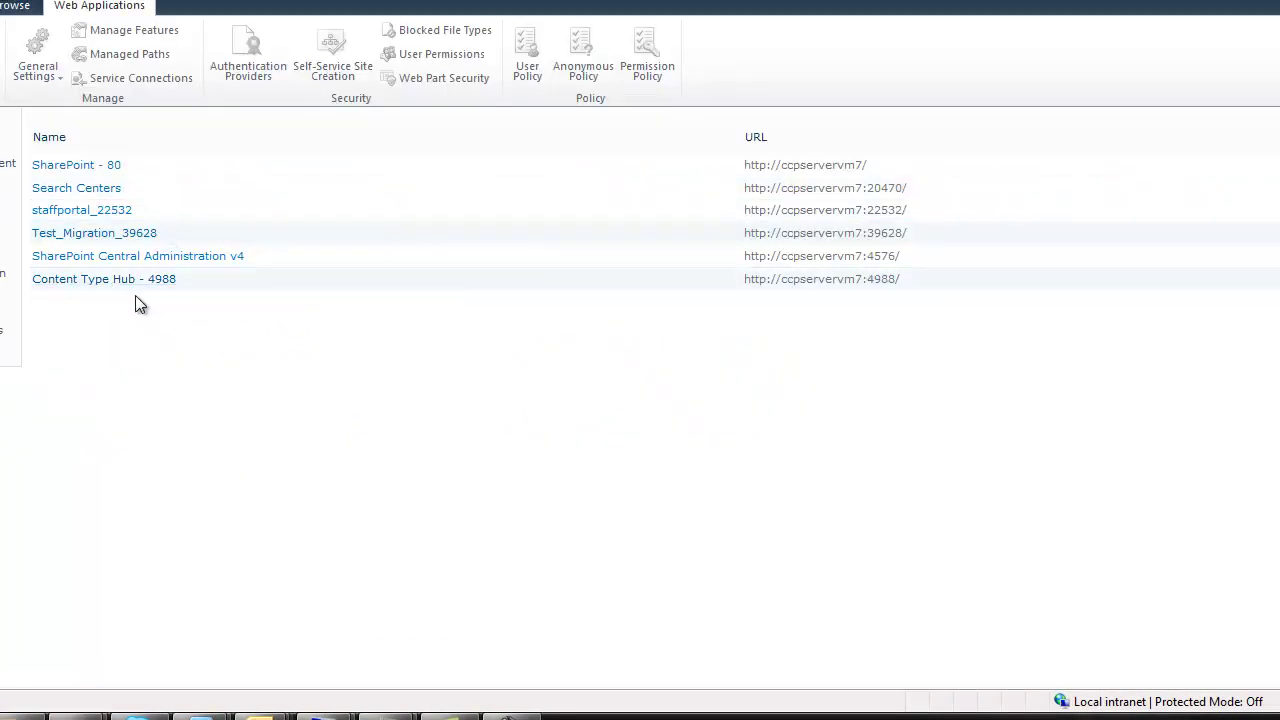
{"action": "left_click", "coordinate": [196, 286]}
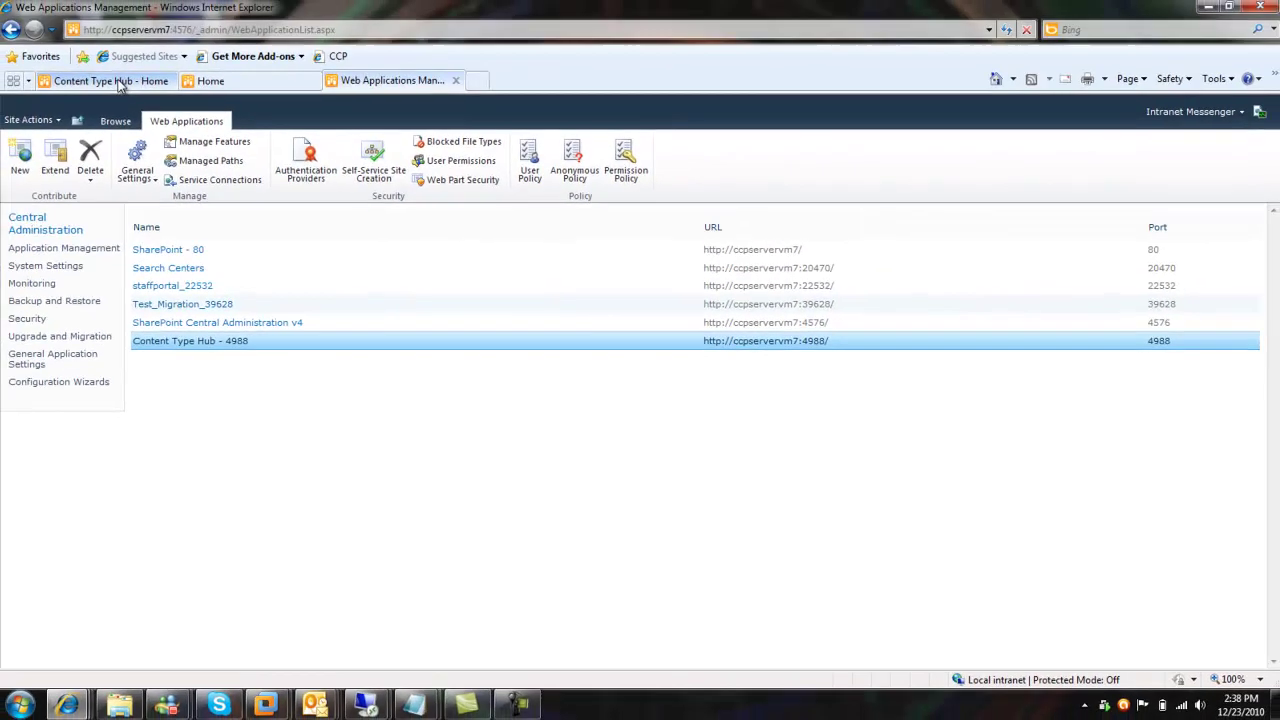
{"action": "left_click", "coordinate": [20, 0]}
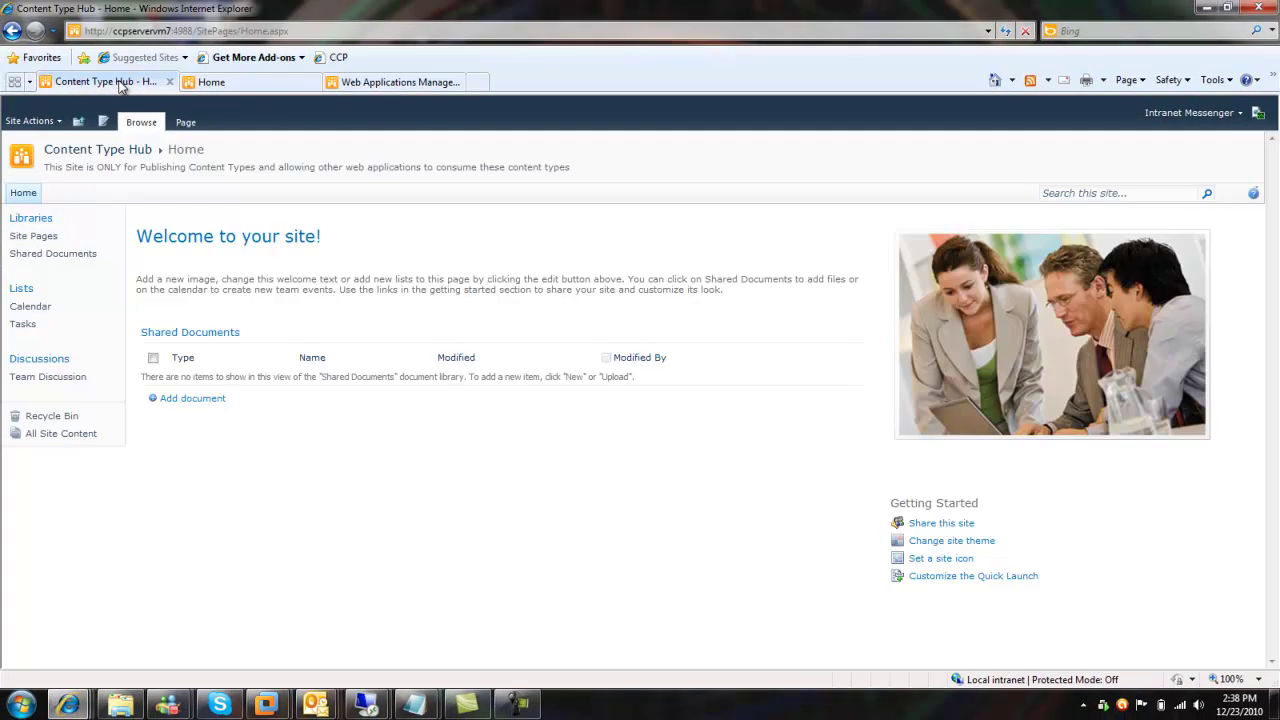
{"action": "left_click", "coordinate": [367, 86]}
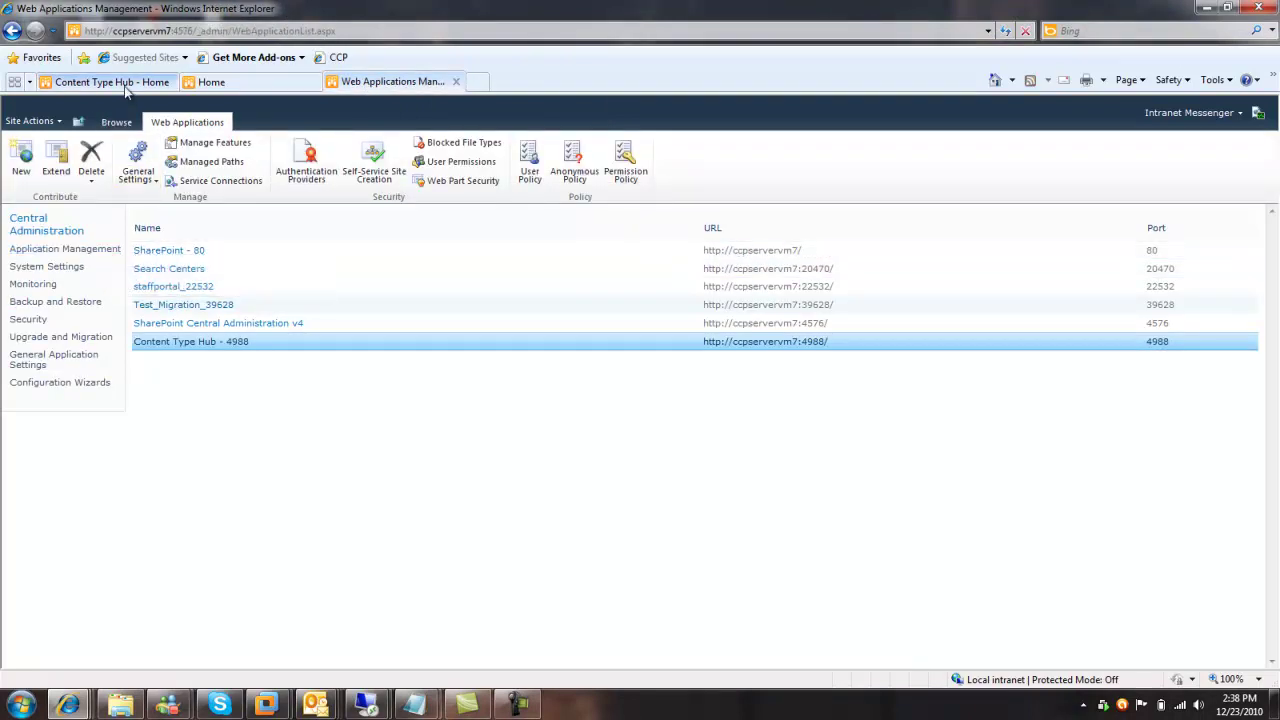
{"action": "left_click", "coordinate": [110, 82]}
{"action": "left_click", "coordinate": [193, 31]}
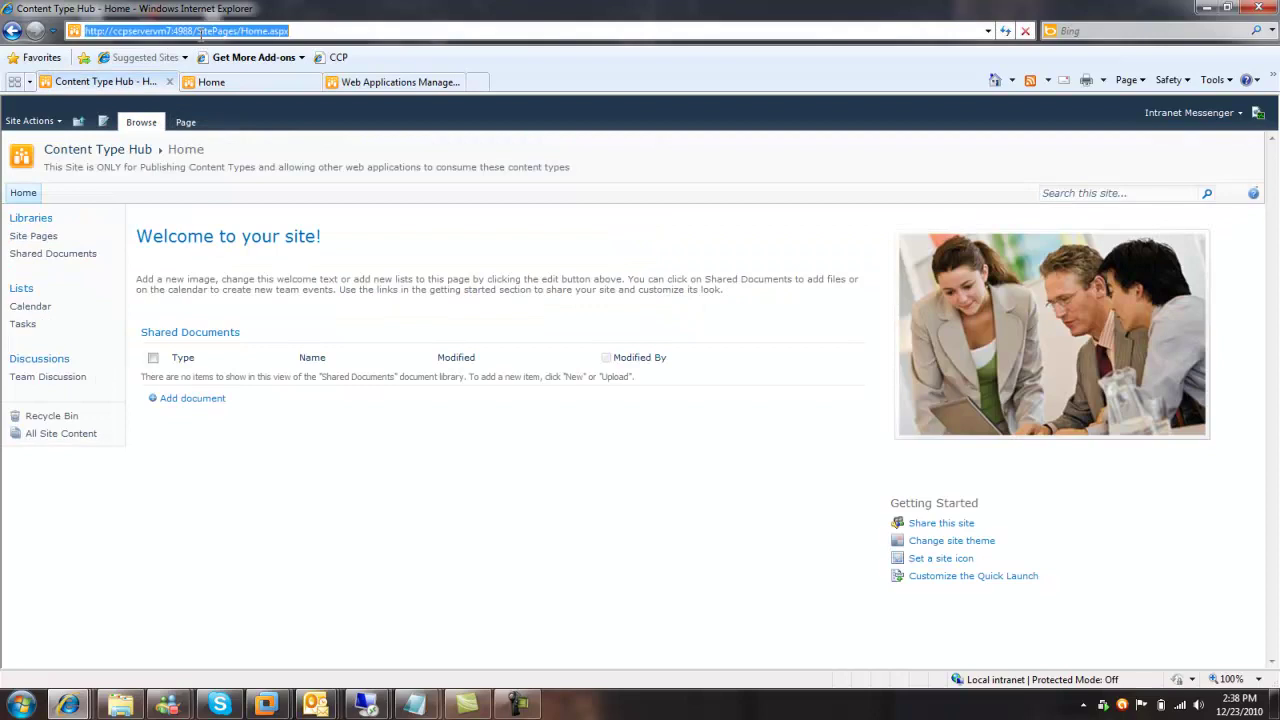
{"action": "left_click_drag", "start_coordinate": [196, 31], "coordinate": [78, 33]}
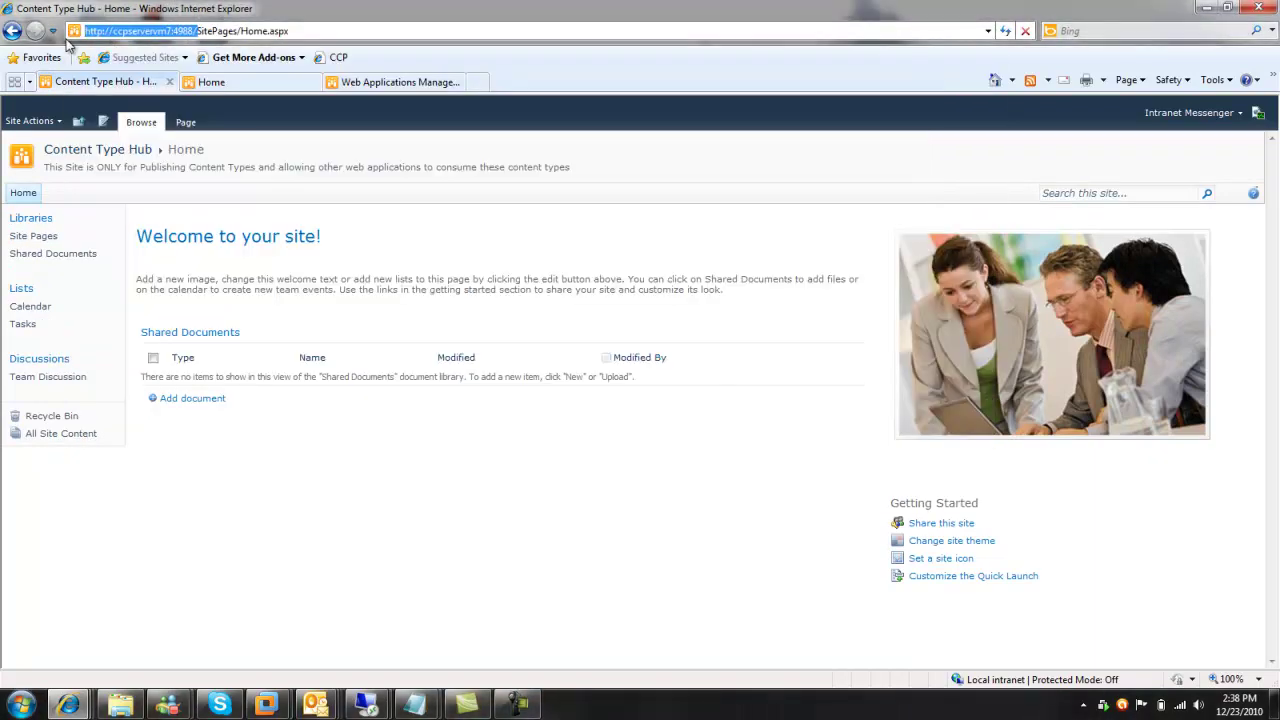
{"action": "left_click", "coordinate": [368, 86]}
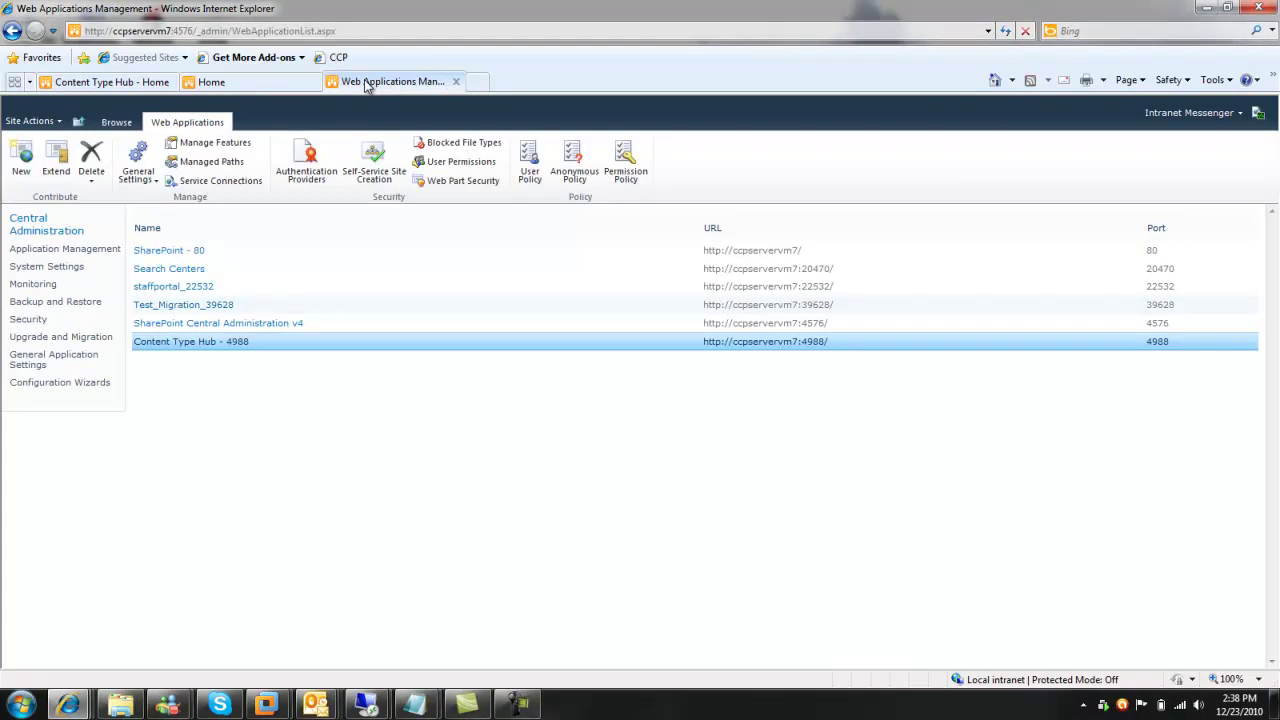
Go to Manage service applications and select the Managed Metadata Service.
{"action": "left_click", "coordinate": [78, 252]}
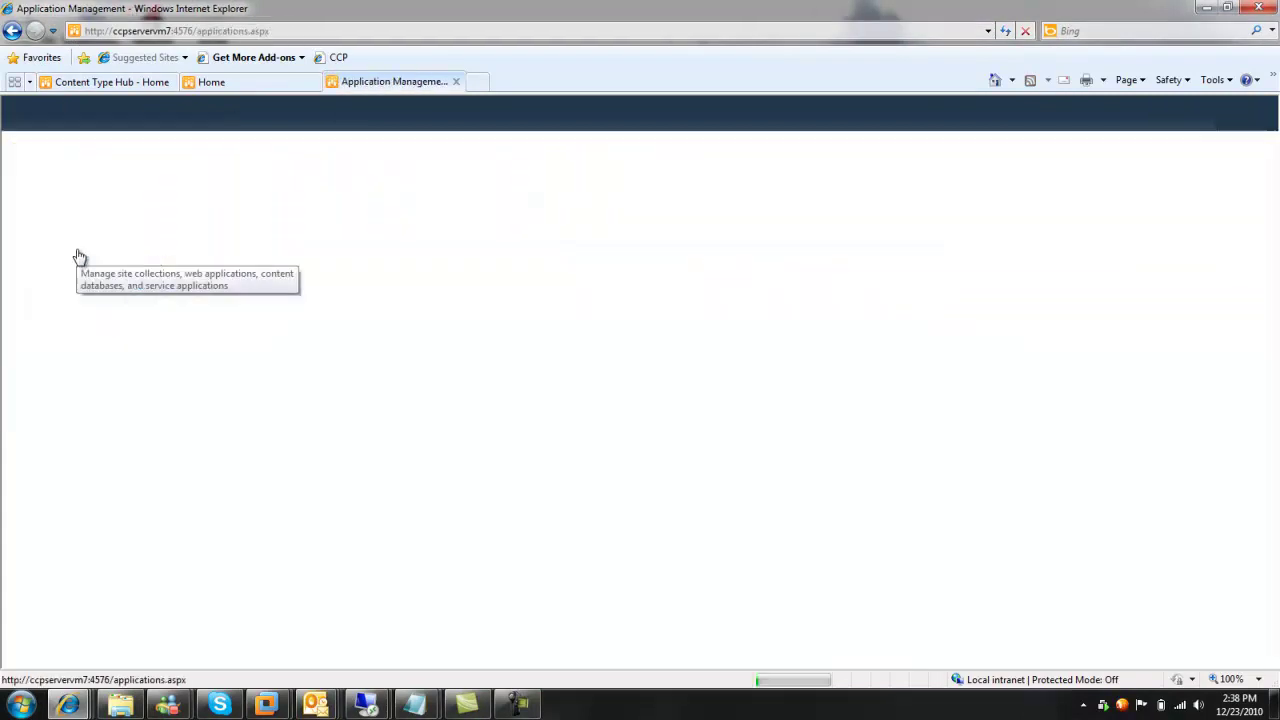
{"action": "left_click", "coordinate": [218, 336]}
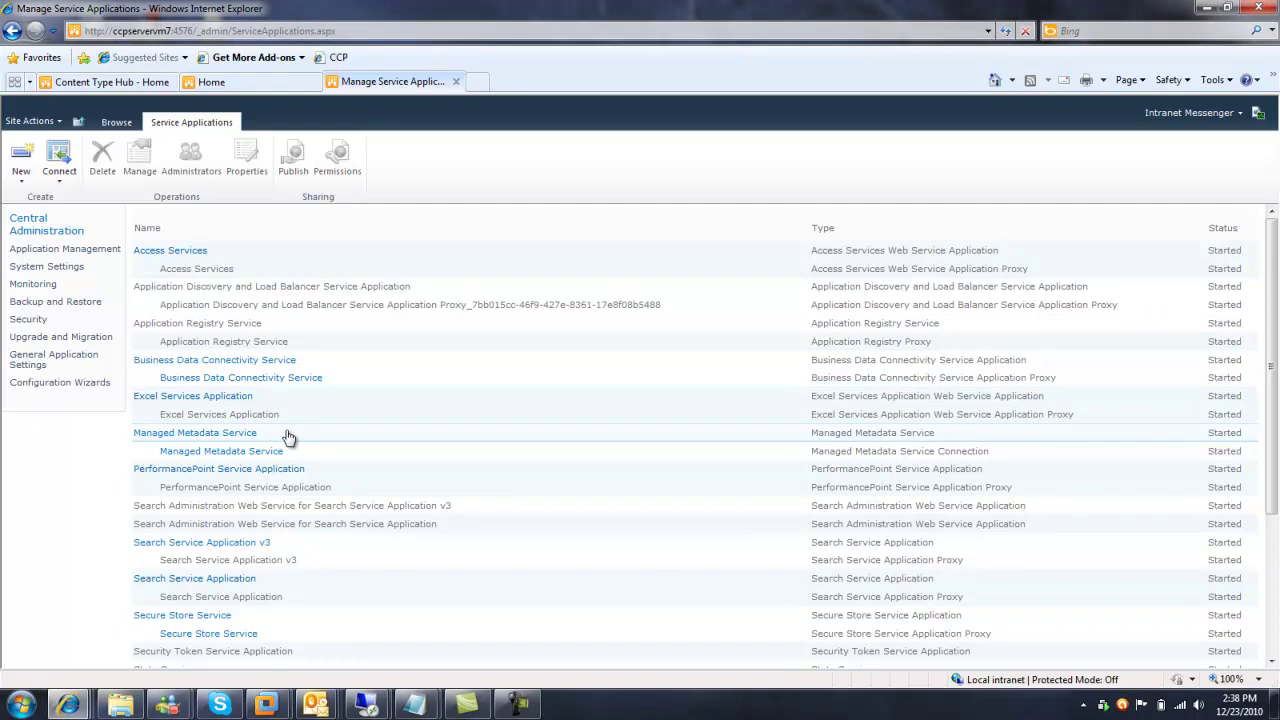
{"action": "left_click", "coordinate": [288, 437]}
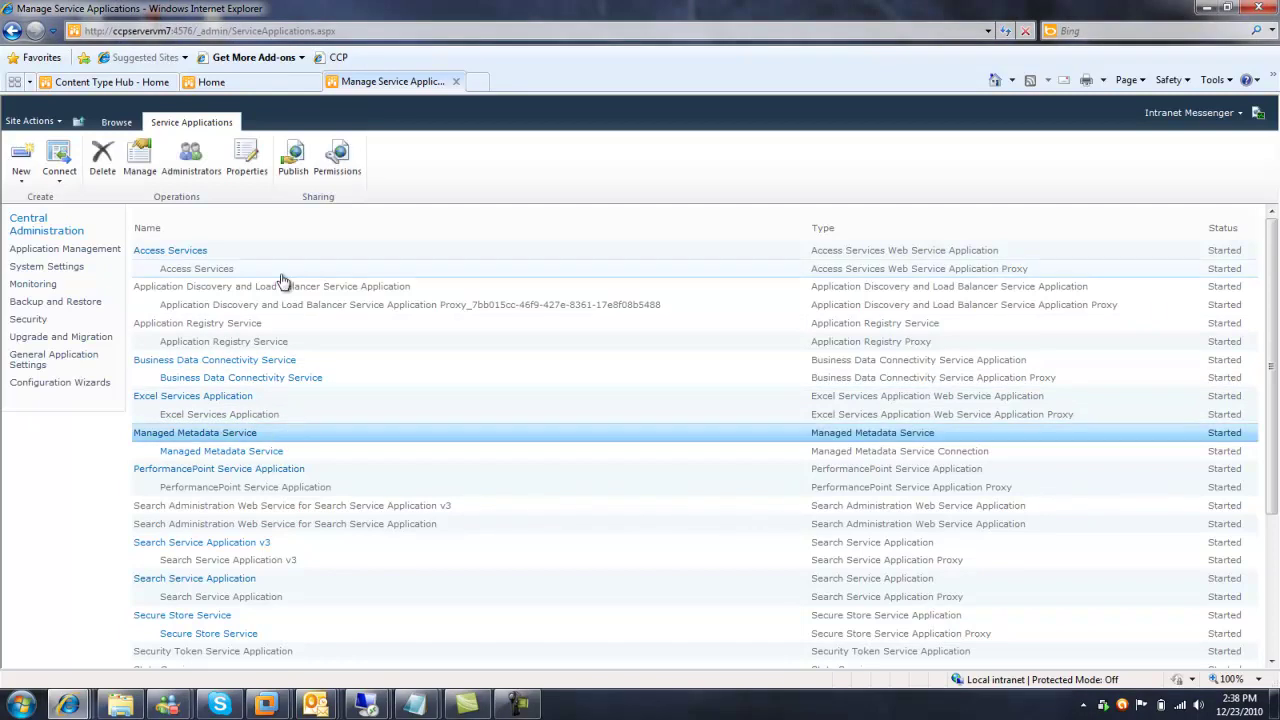
{"action": "left_click", "coordinate": [240, 150]}
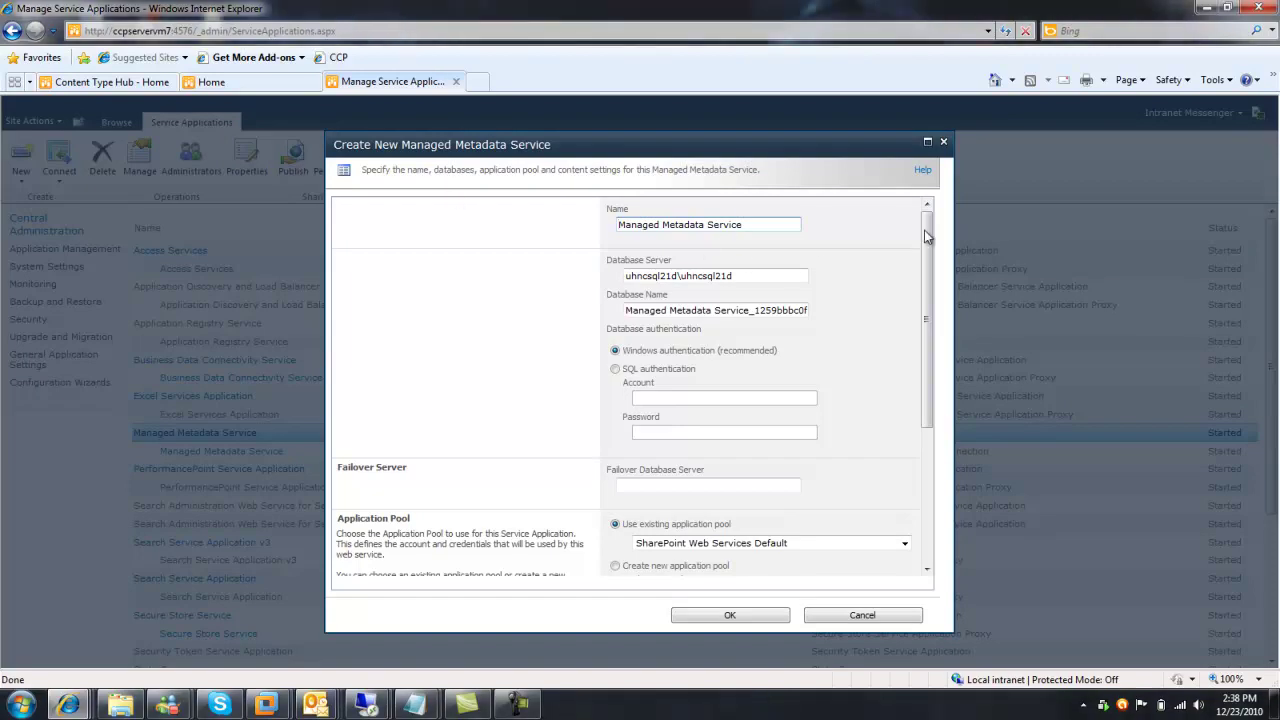
{"action": "left_click_drag", "start_coordinate": [924, 230], "coordinate": [938, 405]}
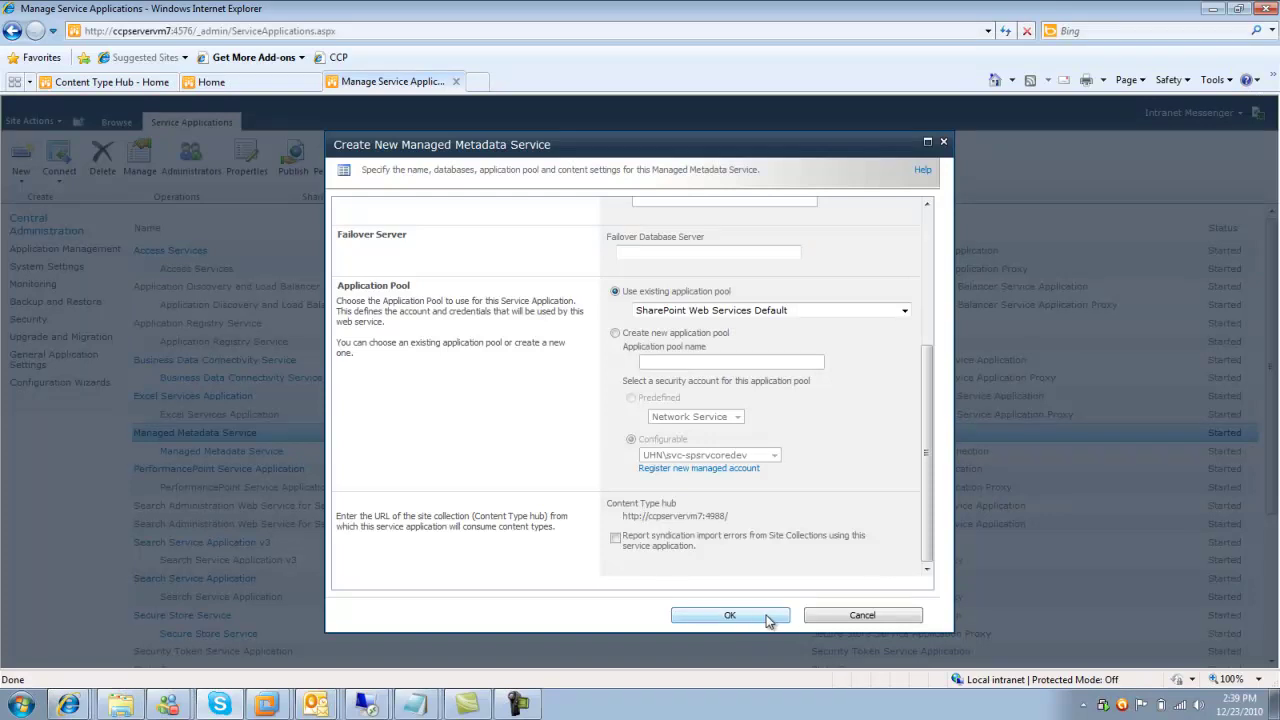
{"action": "left_click", "coordinate": [617, 539]}
{"action": "left_click", "coordinate": [726, 616]}
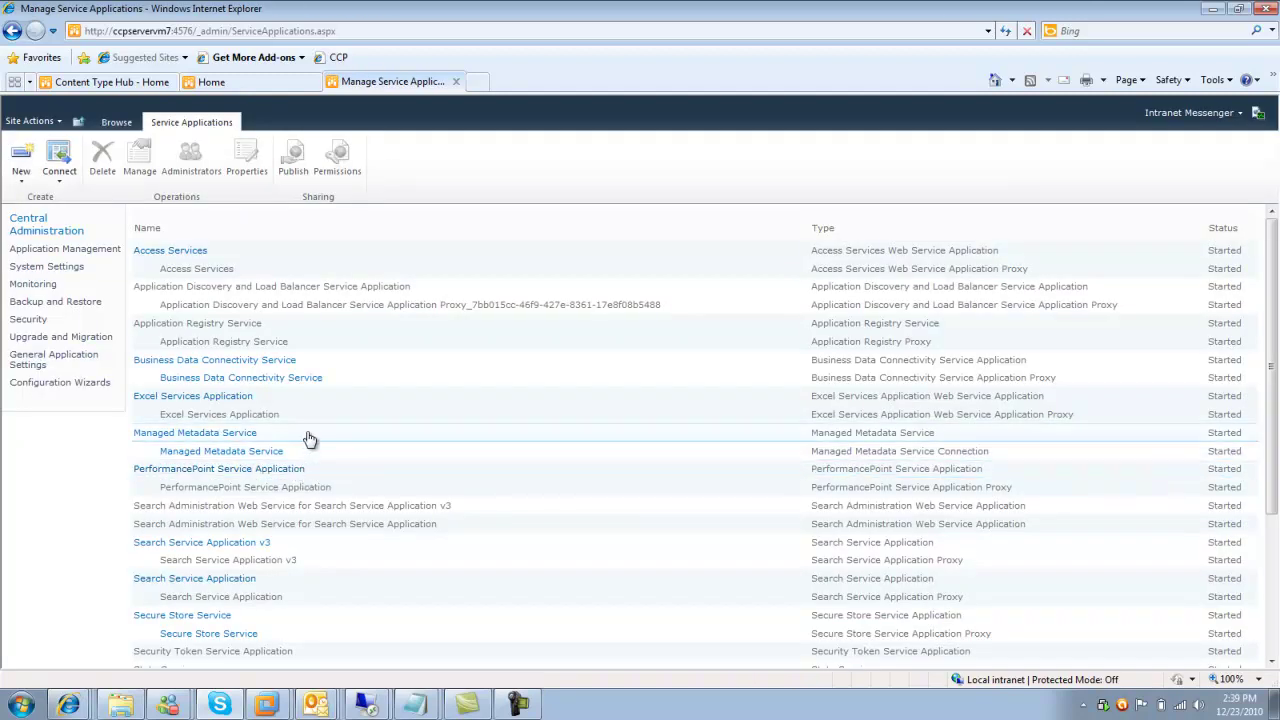
Set the Managed Metadata Service connection to consume hub content types and push down publishing updates.
{"action": "left_click", "coordinate": [312, 457]}
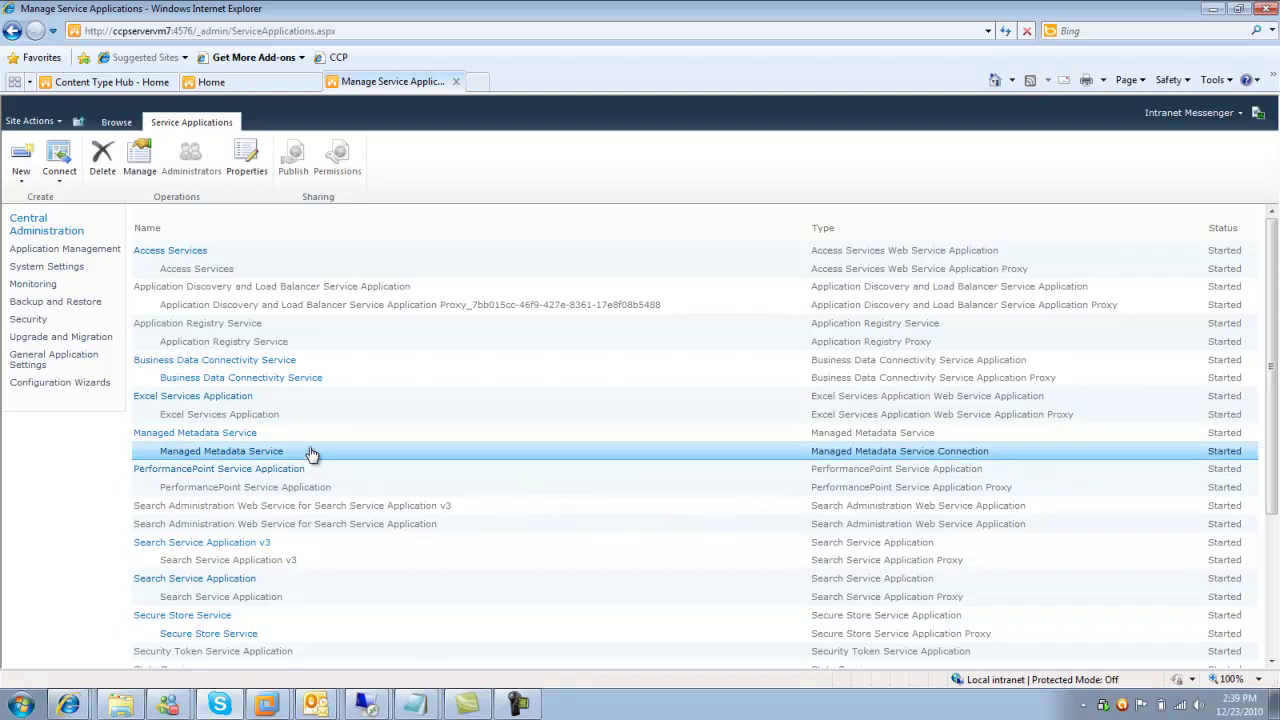
{"action": "left_click", "coordinate": [241, 172]}
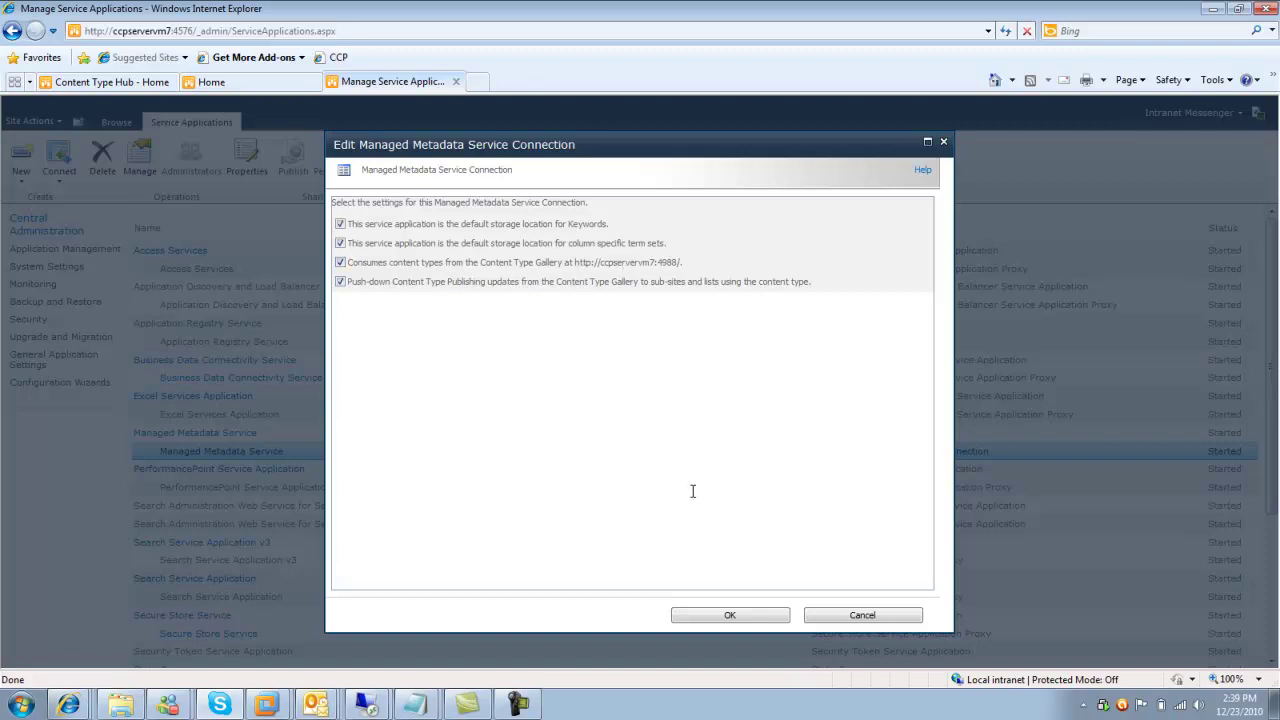
{"action": "left_click", "coordinate": [706, 616]}
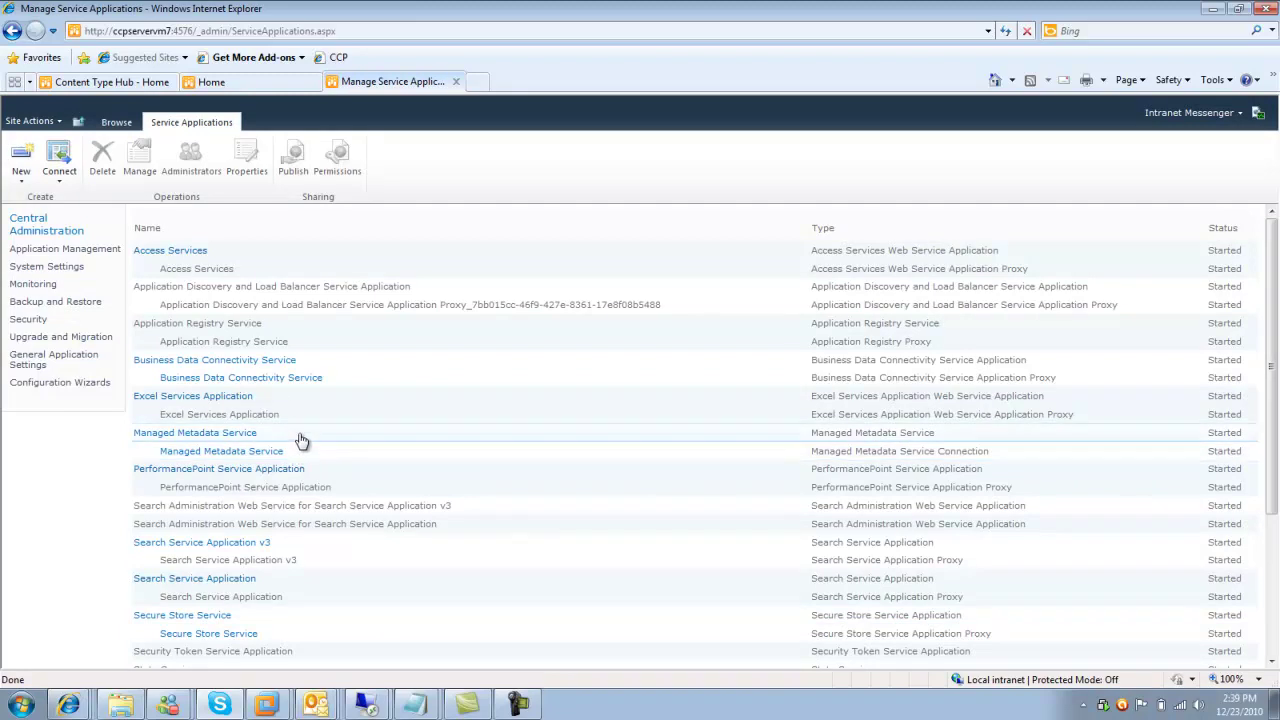
Open the hub's Site content types list and scroll to Content Type 20 under SharePoint4Every1Contenttypes.
{"action": "left_click", "coordinate": [114, 84]}
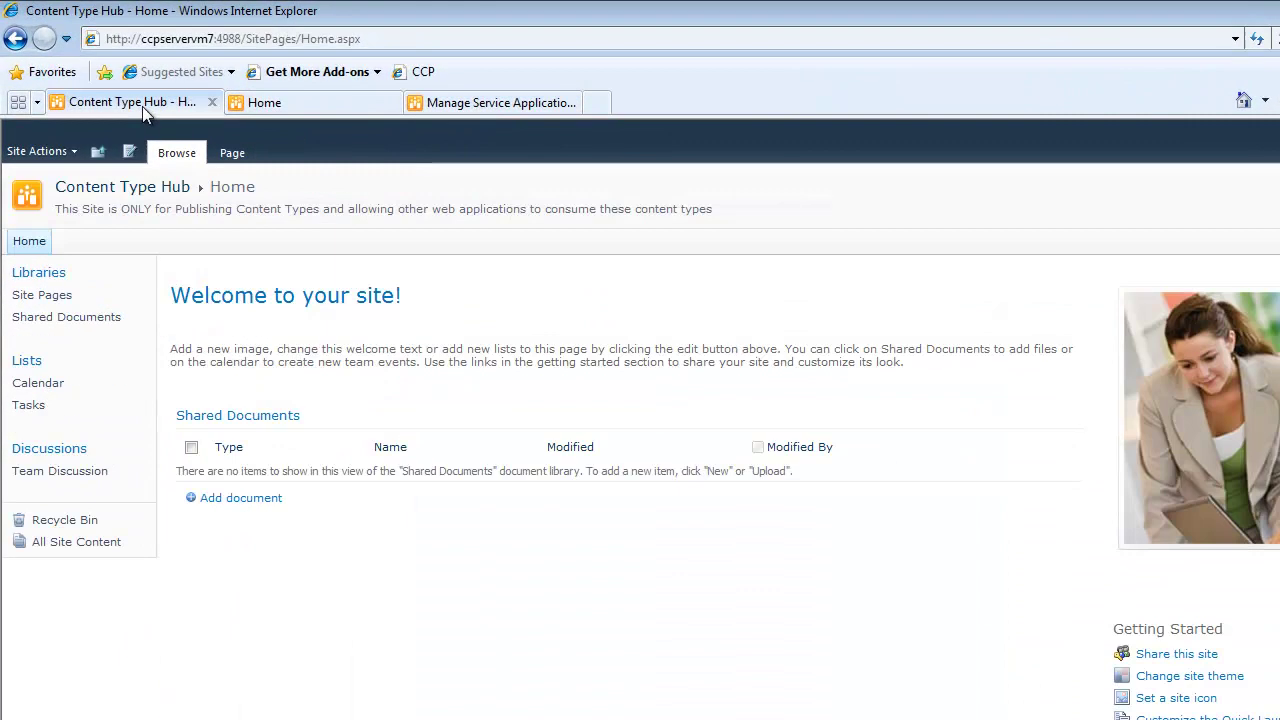
{"action": "left_click", "coordinate": [43, 158]}
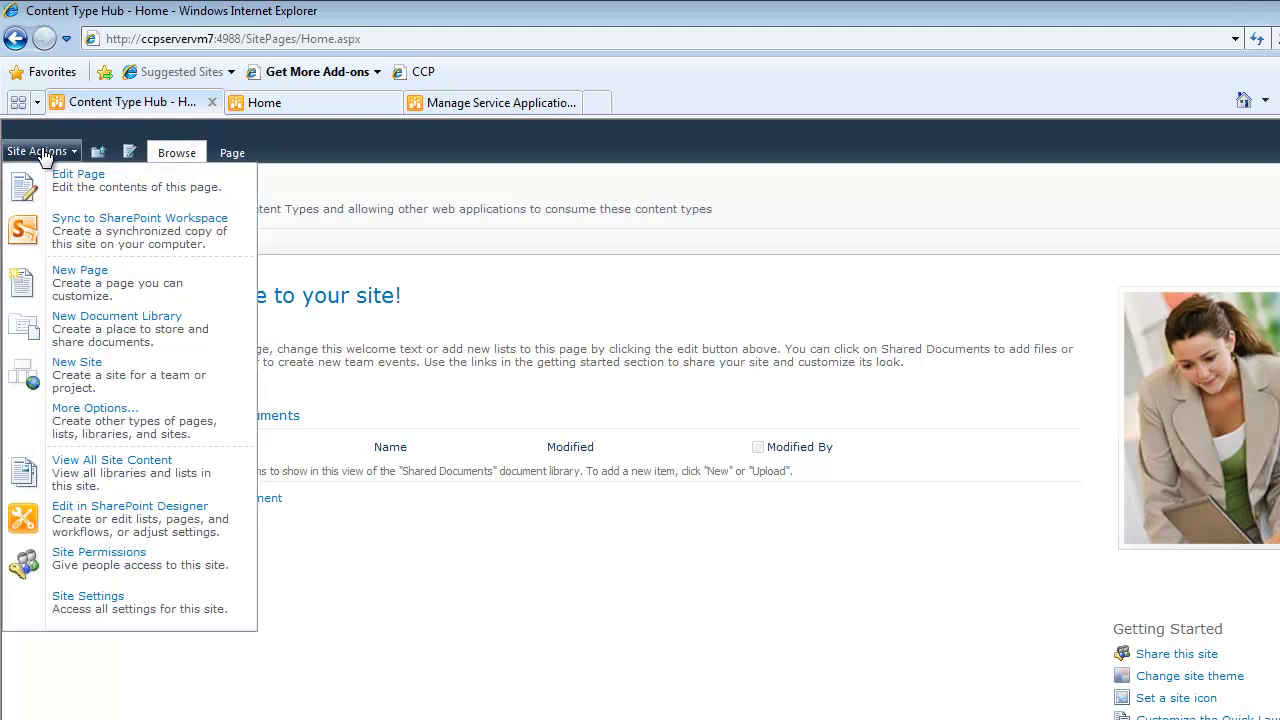
{"action": "left_click", "coordinate": [88, 597]}
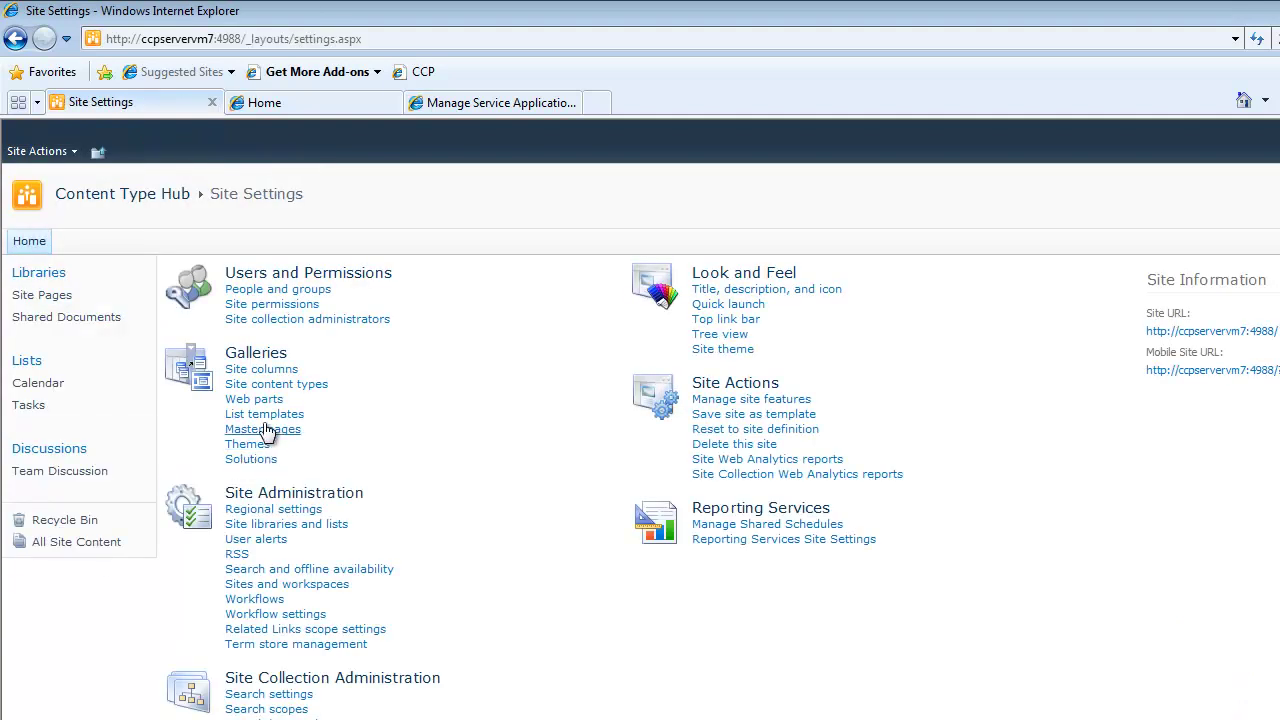
{"action": "left_click", "coordinate": [45, 152]}
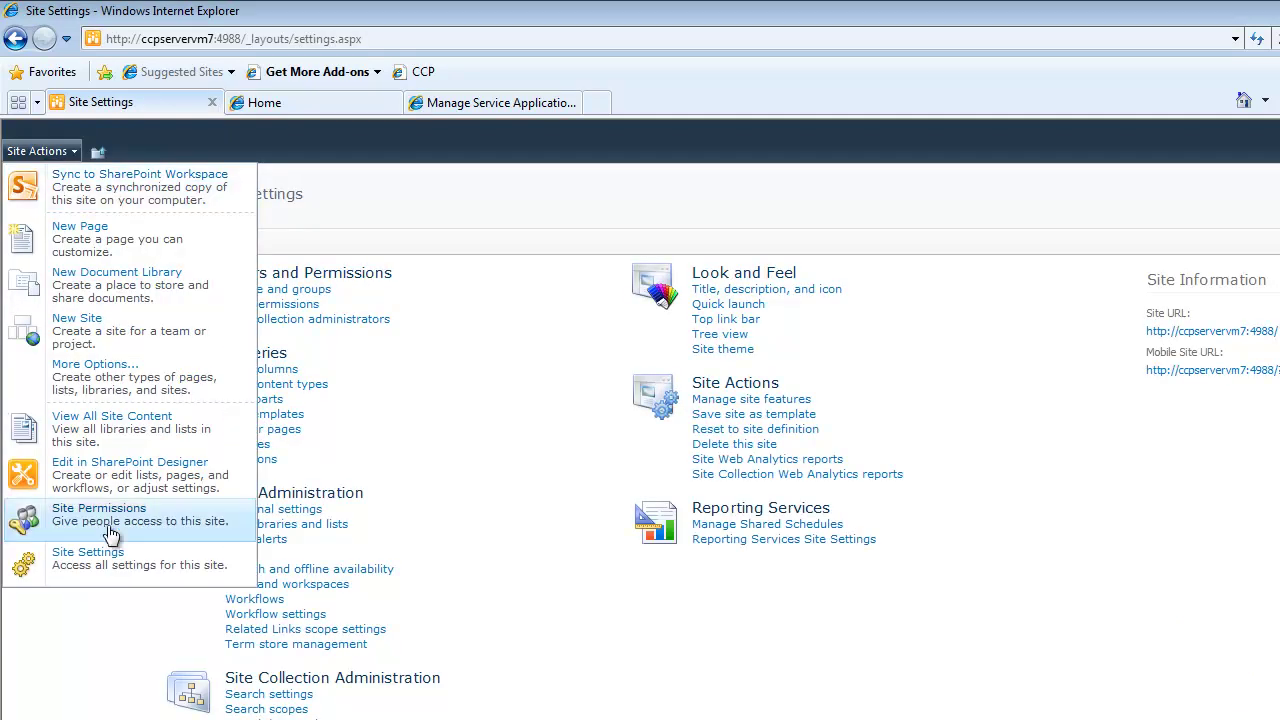
{"action": "left_click", "coordinate": [457, 503]}
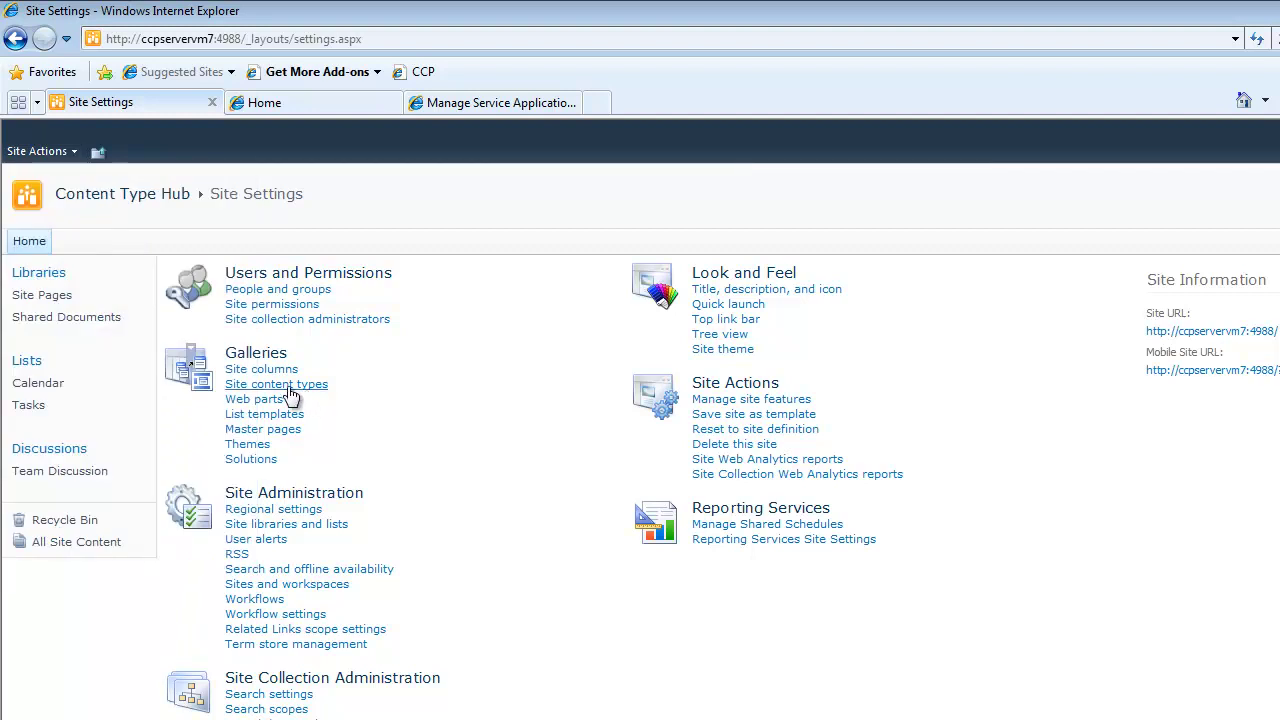
{"action": "left_click", "coordinate": [288, 388]}
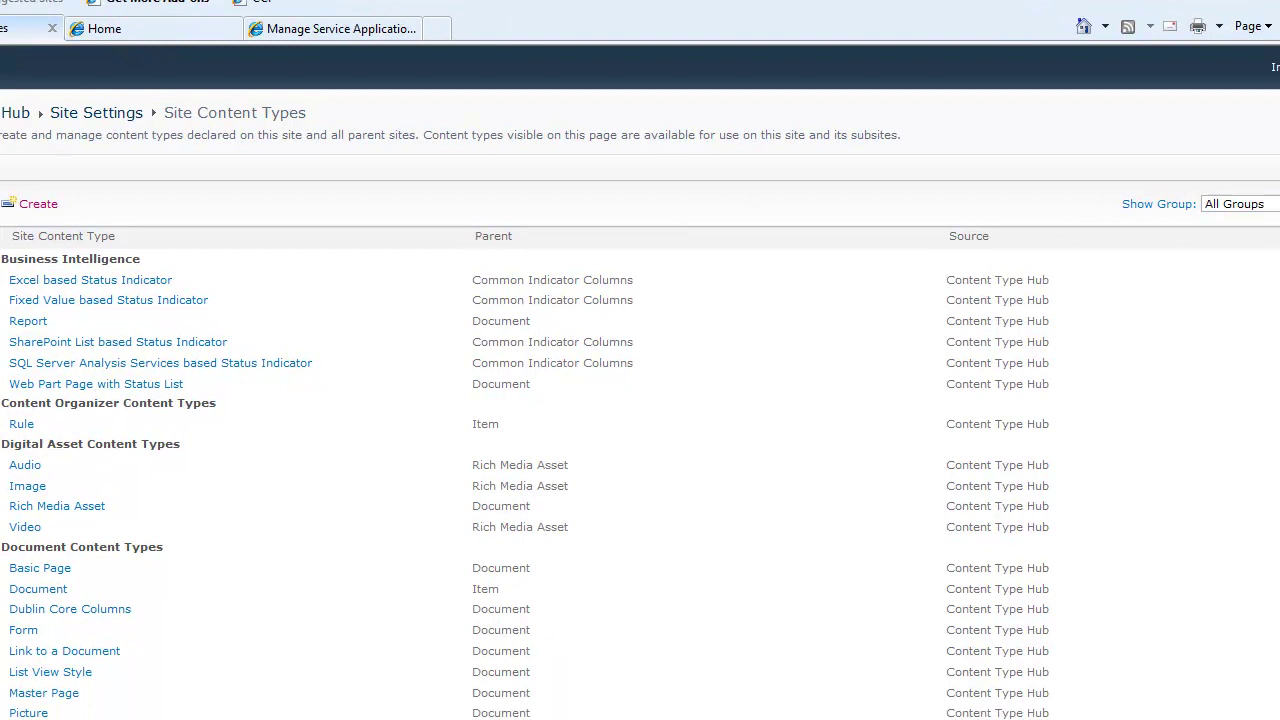
{"action": "left_click_drag", "start_coordinate": [1271, 223], "coordinate": [1277, 537]}
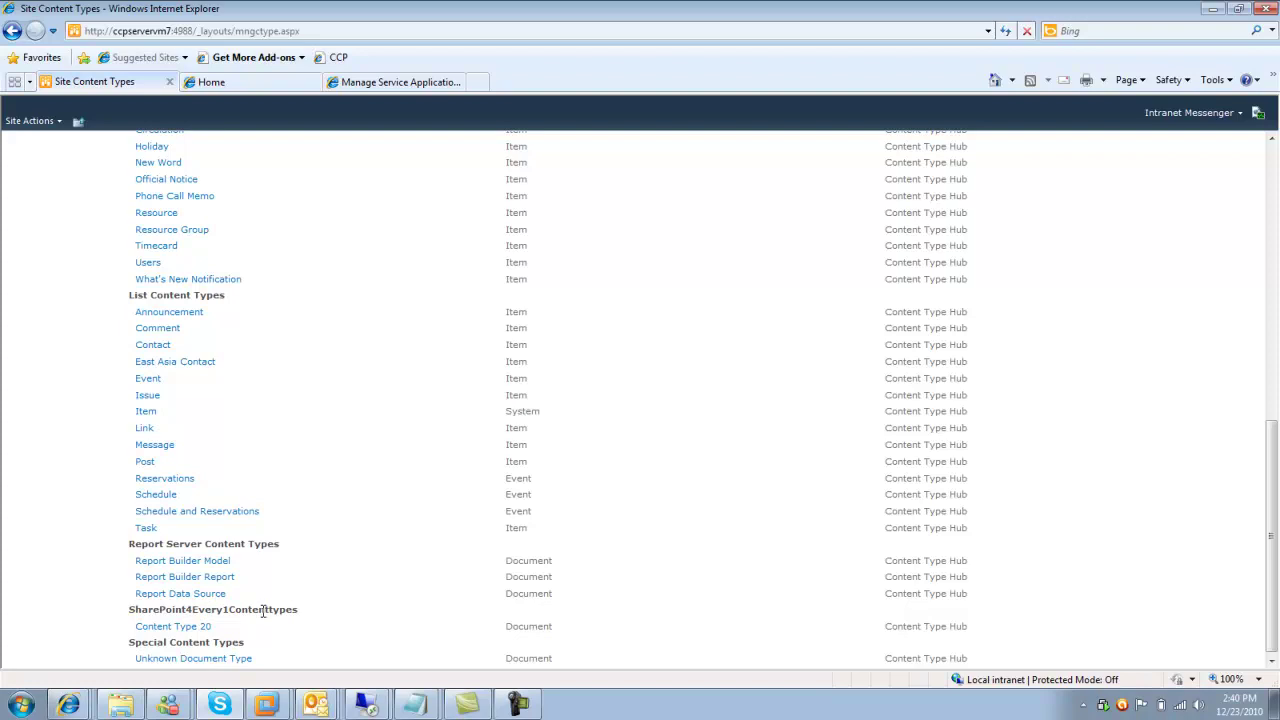
View Content Type 20, then open Content type publishing from the hub's Site Settings.
{"action": "left_click", "coordinate": [199, 626]}
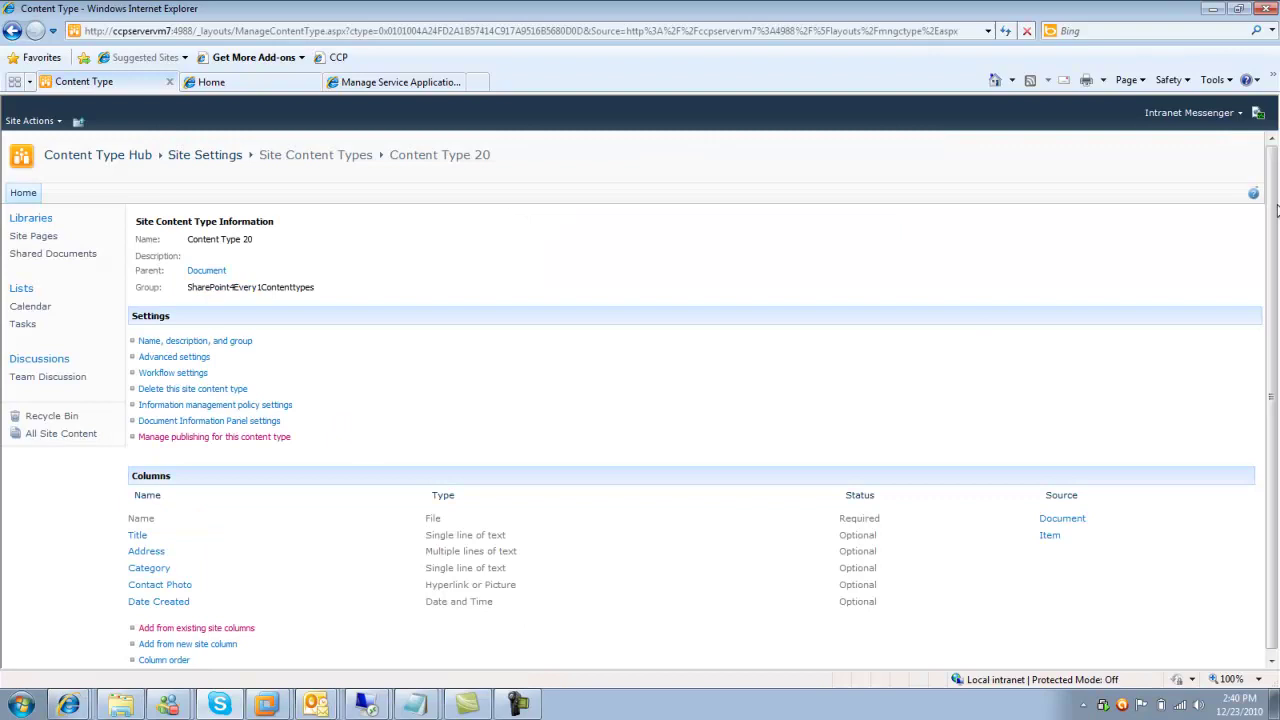
{"action": "scroll", "coordinate": [1276, 208], "scroll_direction": "down", "scroll_amount": 1}
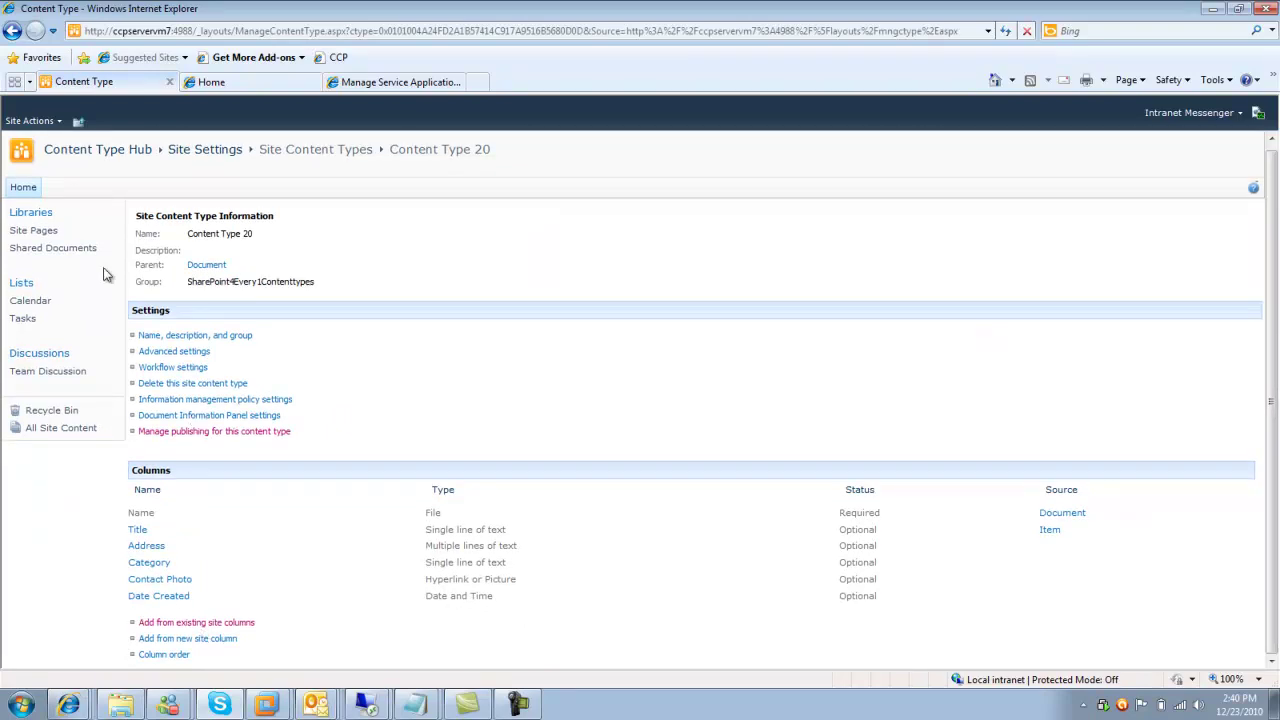
{"action": "left_click", "coordinate": [44, 124]}
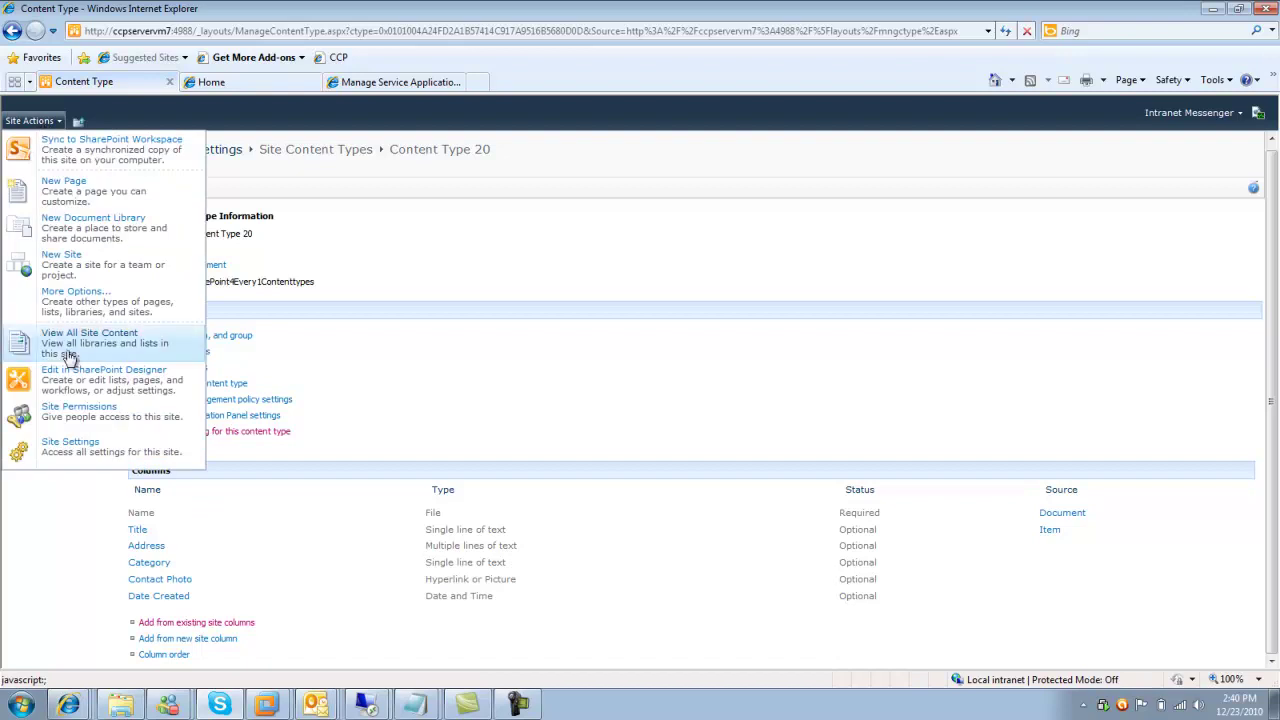
{"action": "left_click", "coordinate": [67, 455]}
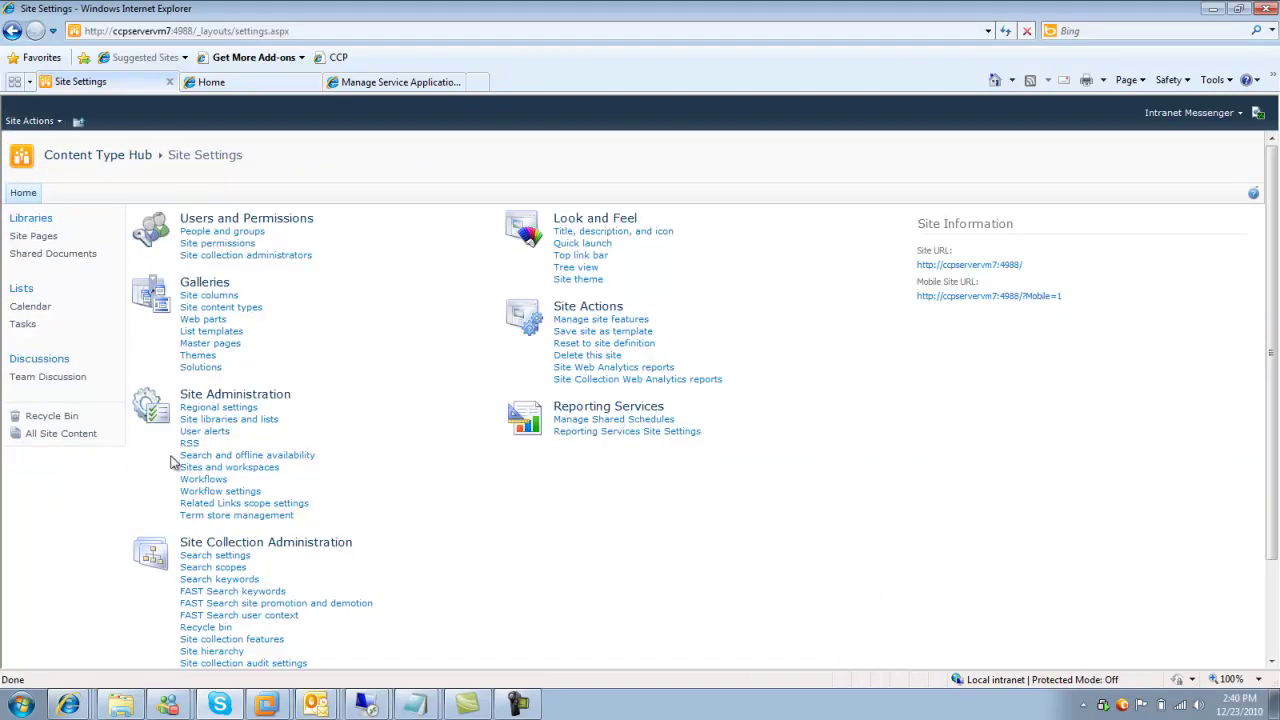
{"action": "scroll", "coordinate": [1277, 230], "scroll_direction": "down", "scroll_amount": 1}
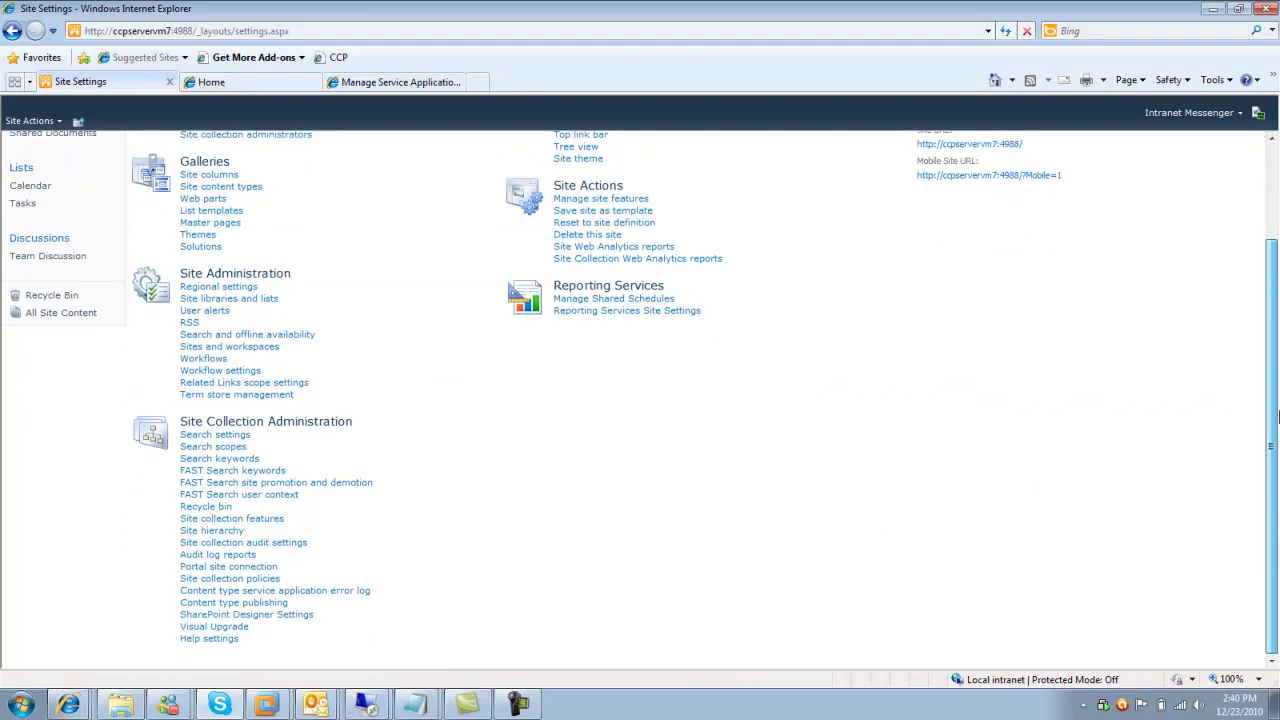
{"action": "left_click", "coordinate": [266, 603]}
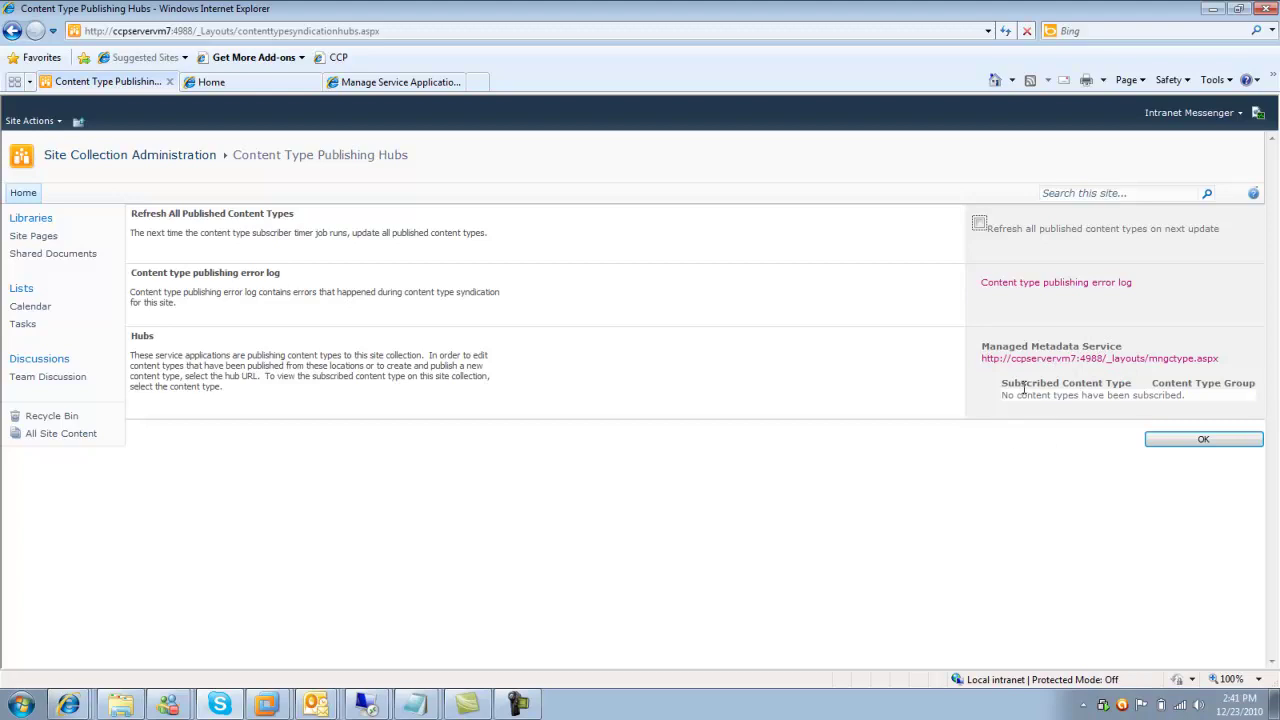
{"action": "left_click_drag", "start_coordinate": [1002, 384], "coordinate": [1240, 386]}
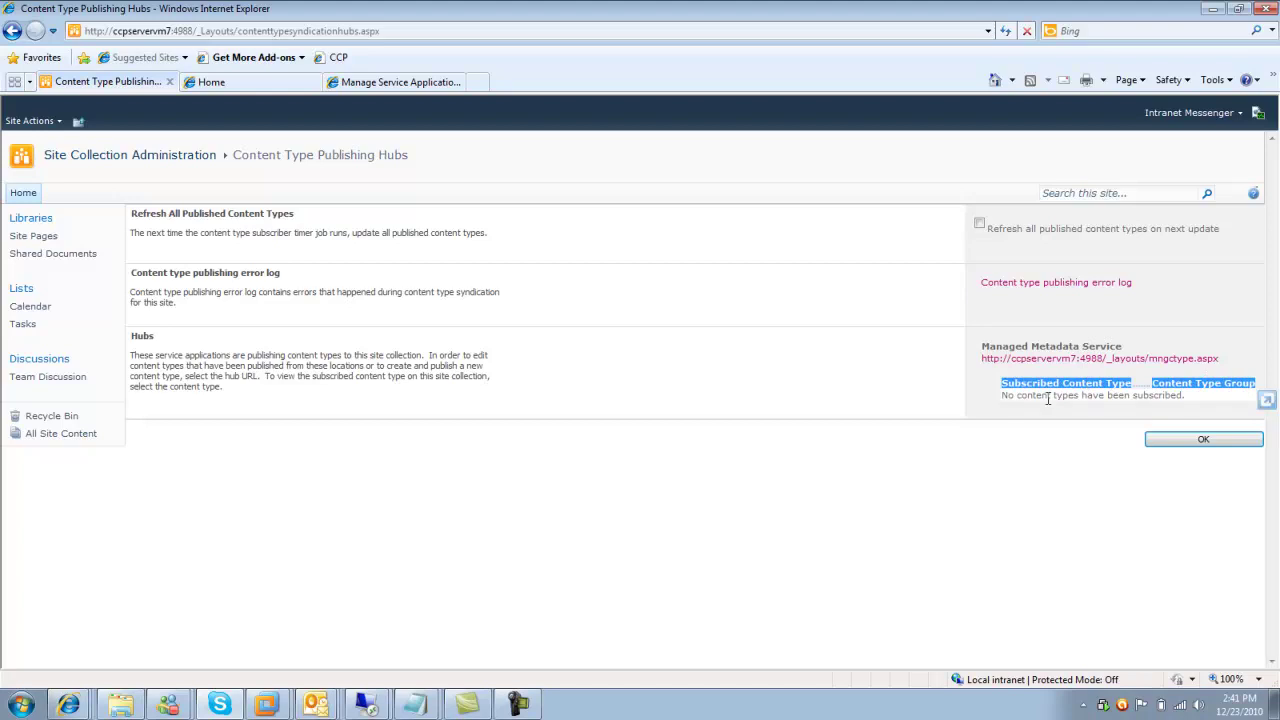
{"action": "left_click", "coordinate": [973, 393]}
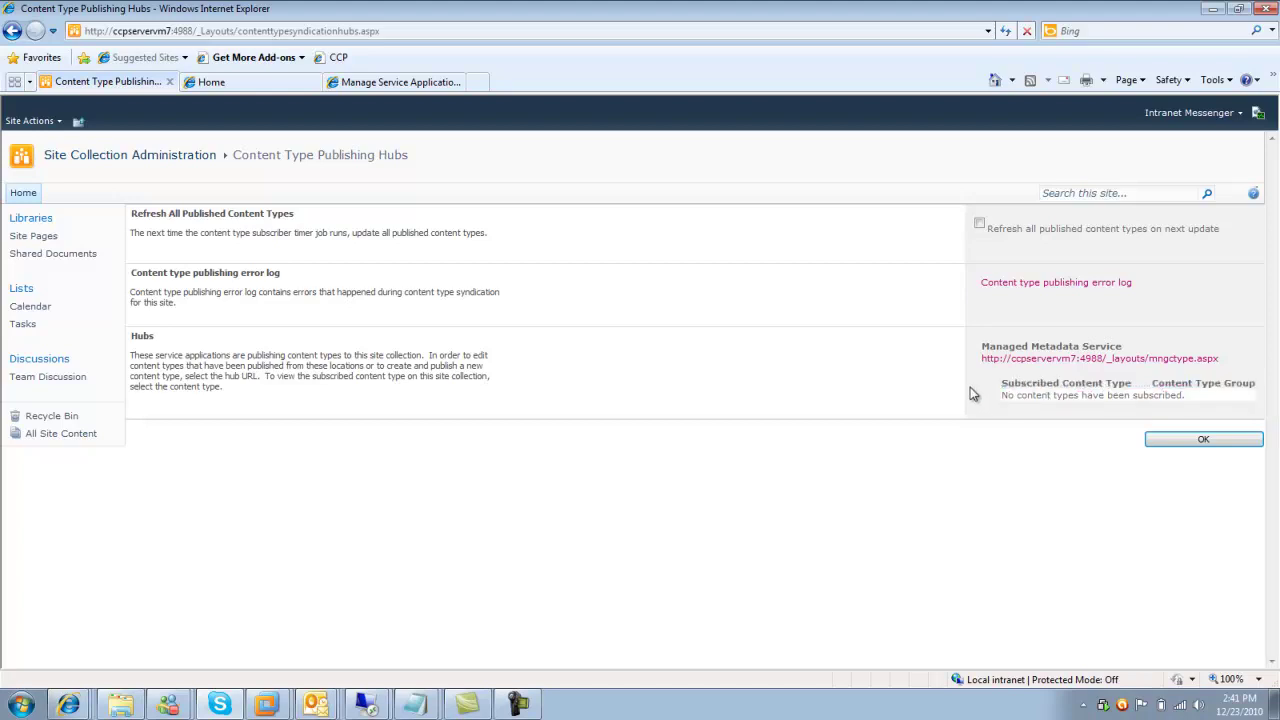
Go to Monitoring > Review job definitions and open the Content Type Hub timer job.
{"action": "left_click", "coordinate": [370, 84]}
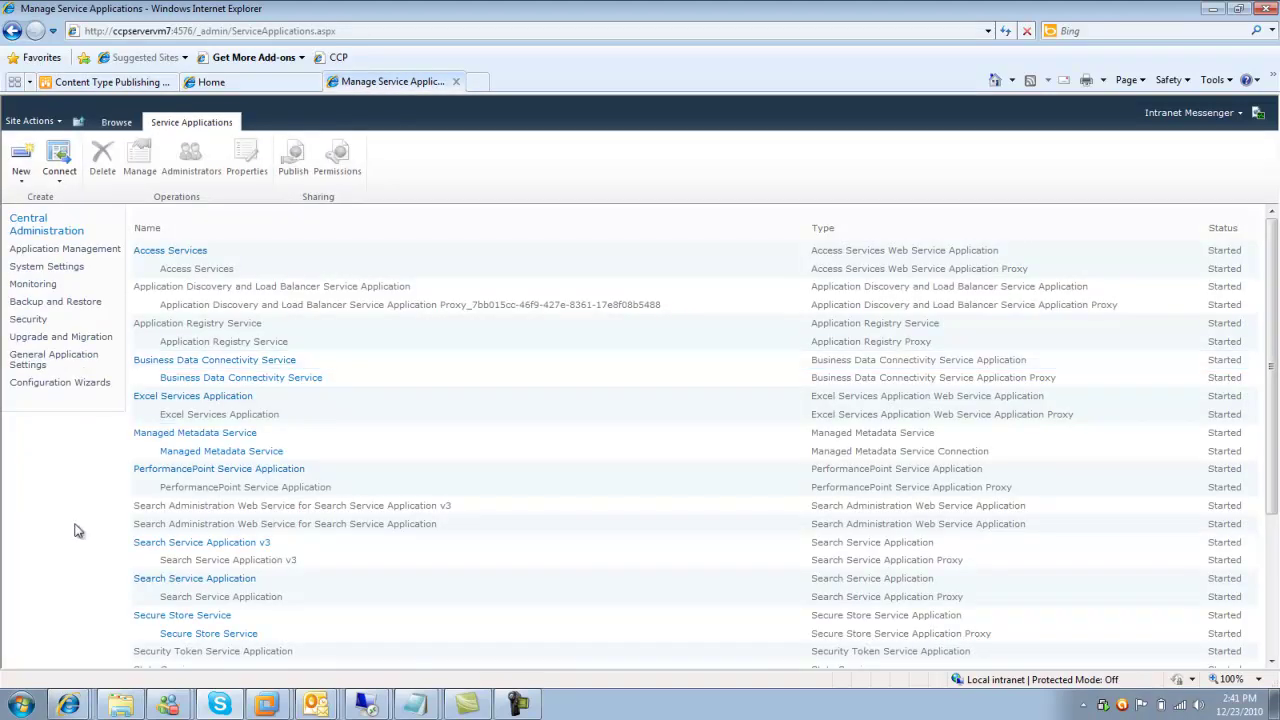
{"action": "left_click", "coordinate": [42, 232]}
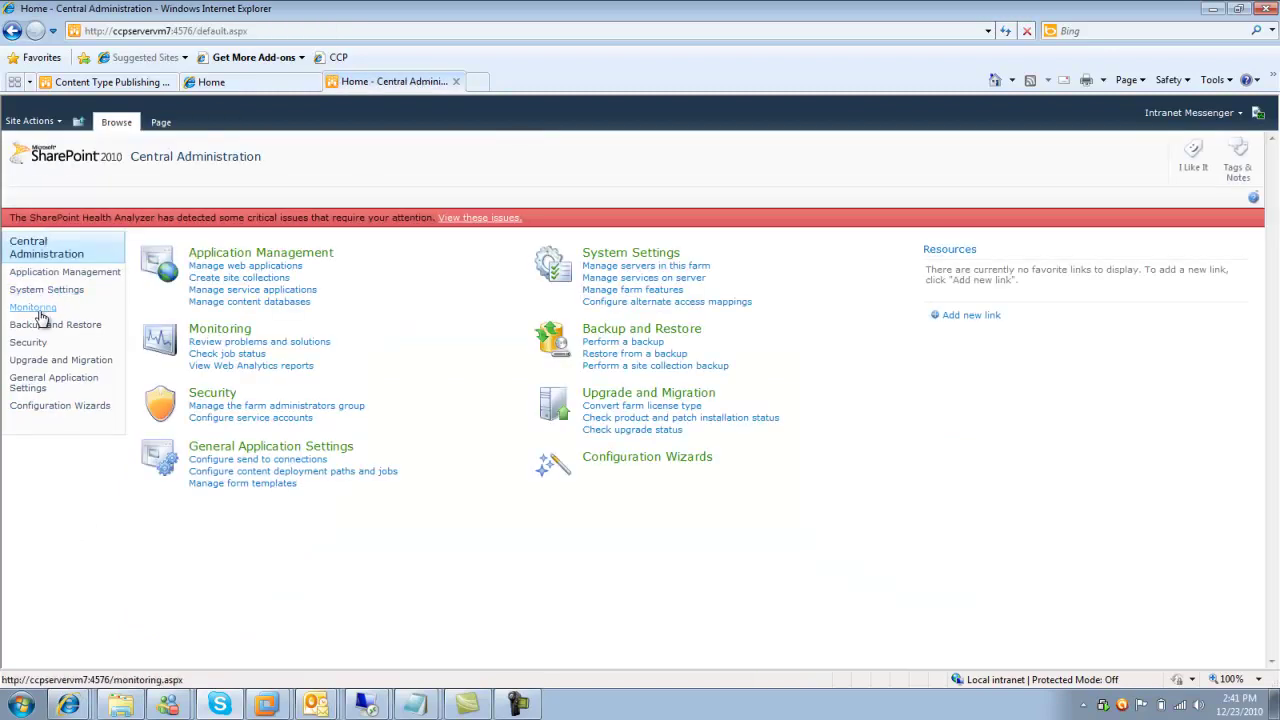
{"action": "left_click", "coordinate": [35, 310]}
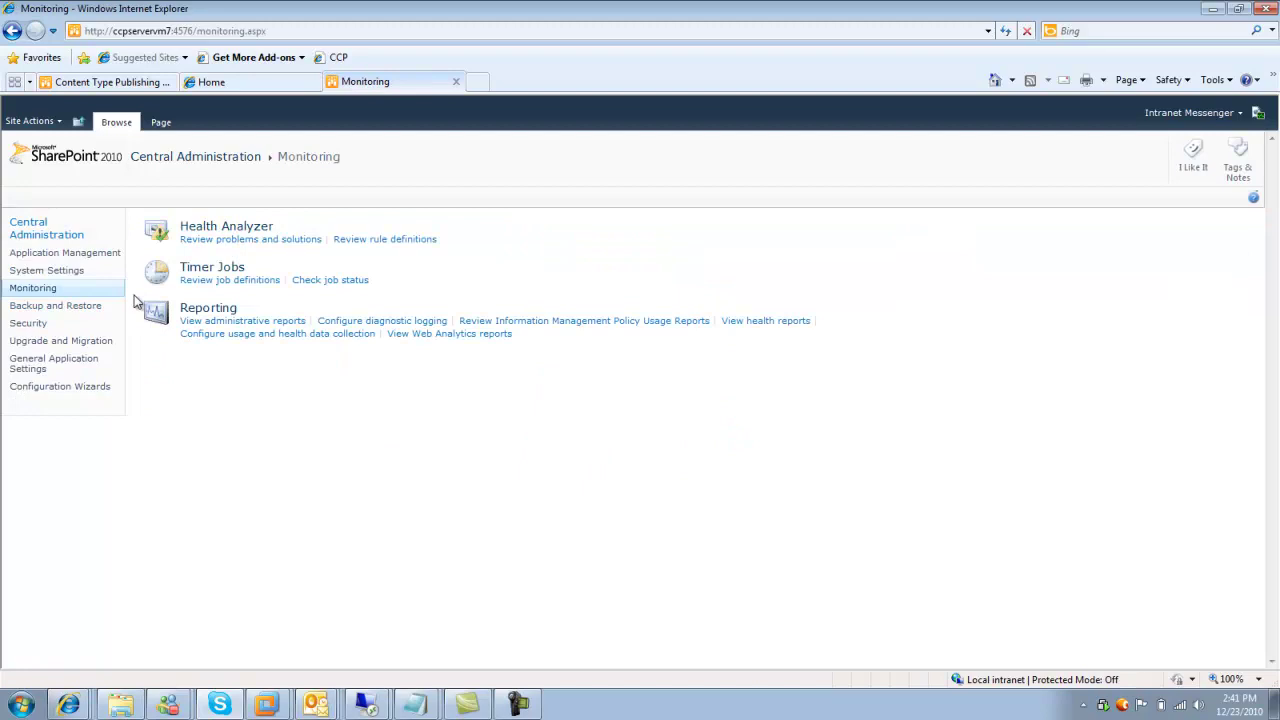
{"action": "left_click", "coordinate": [226, 281]}
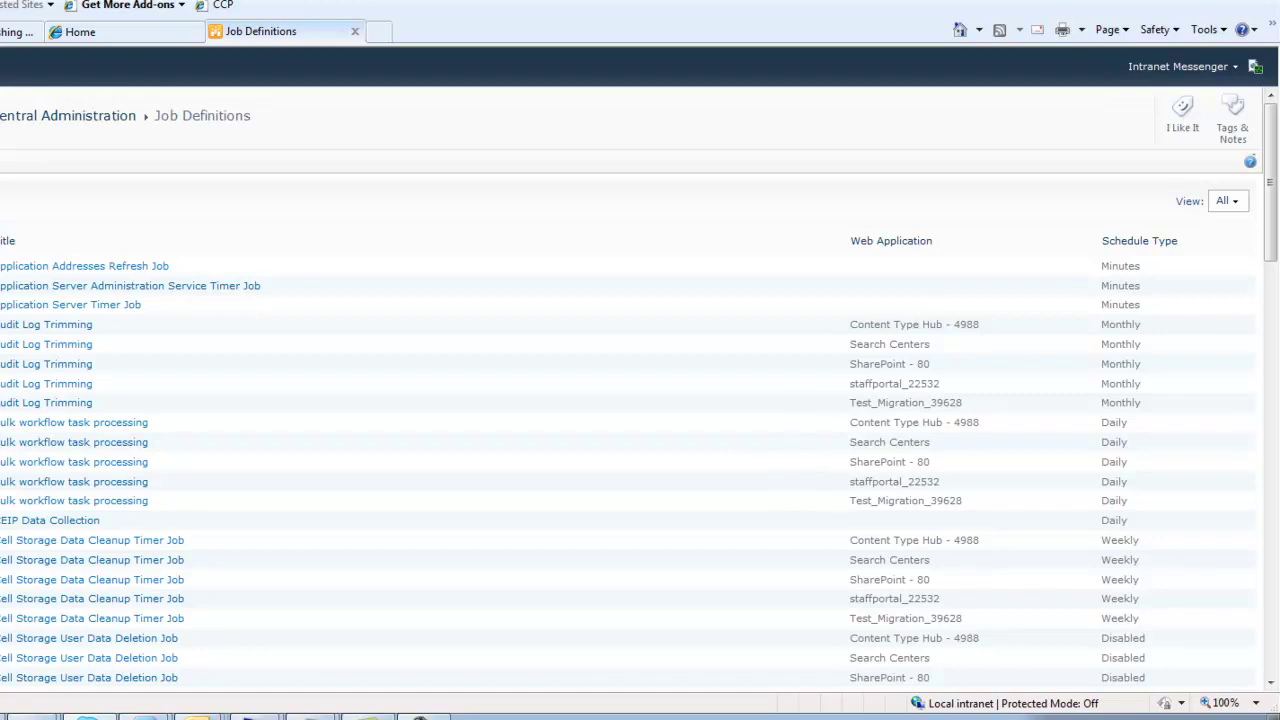
{"action": "left_click_drag", "start_coordinate": [1270, 238], "coordinate": [1274, 362]}
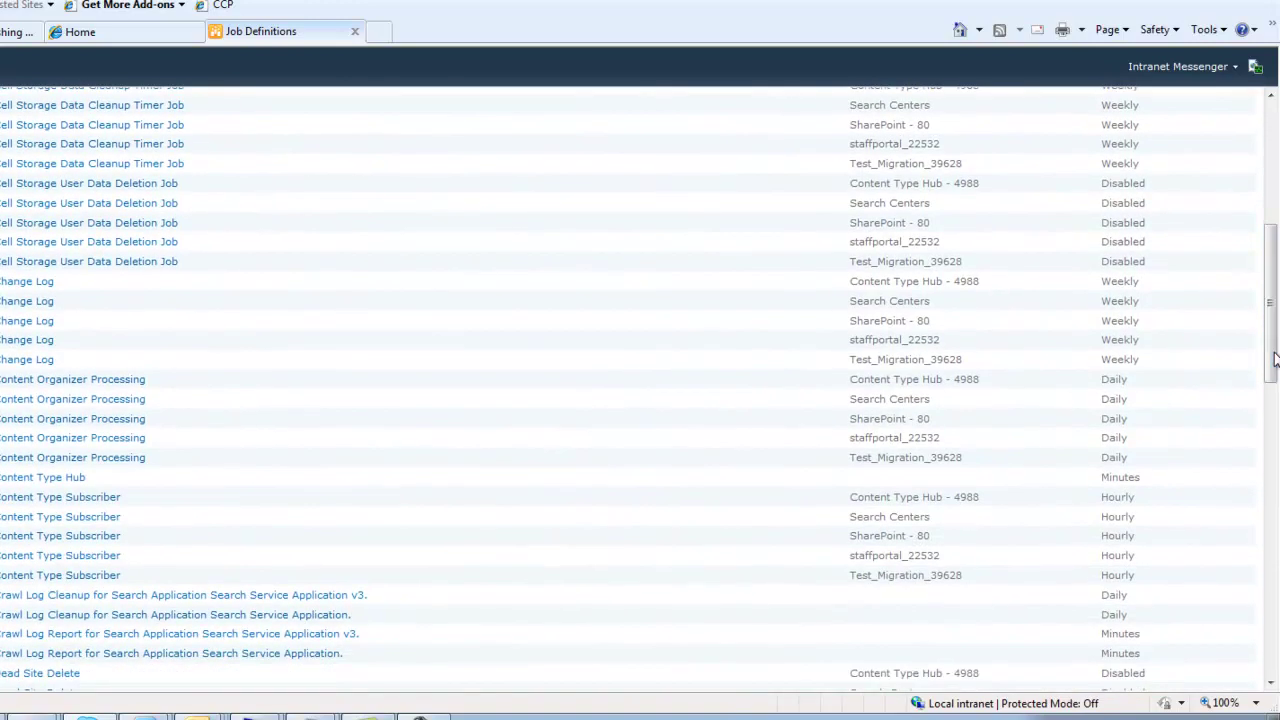
{"action": "left_click", "coordinate": [60, 479]}
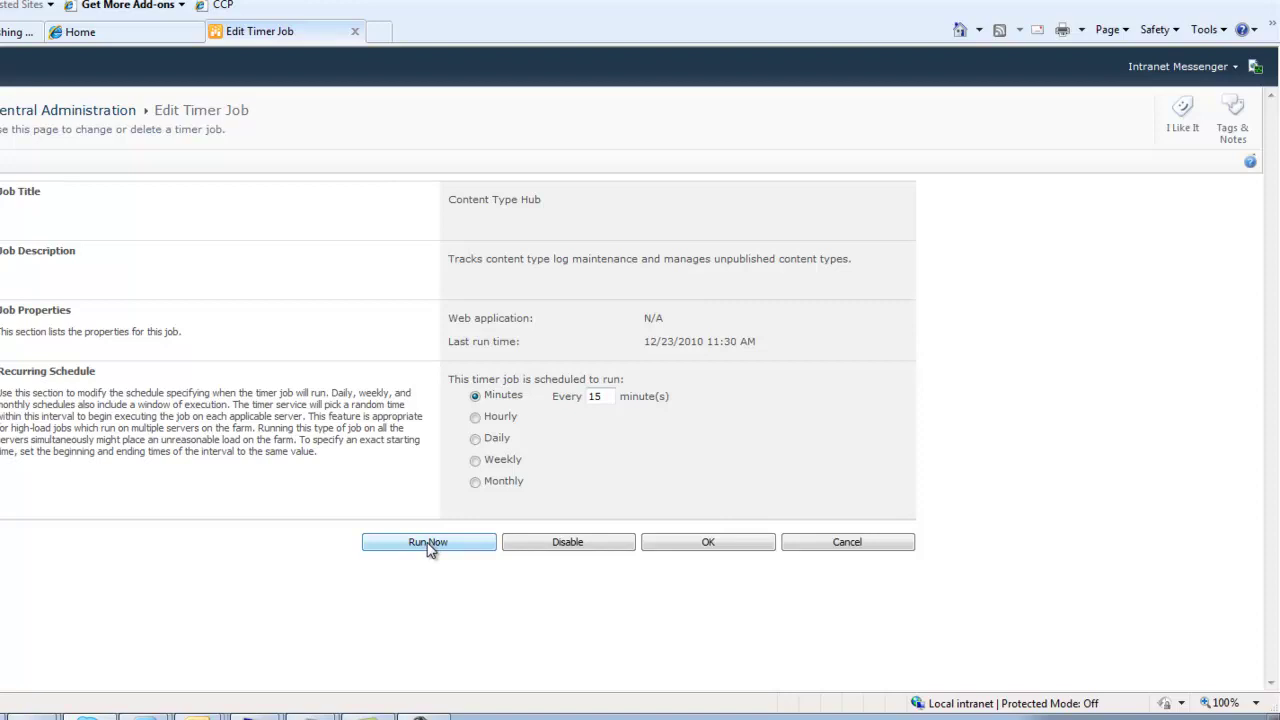
Run the Content Type Hub job now, check the Adventure Works base URL, and return to publishing hubs.
{"action": "left_click", "coordinate": [428, 544]}
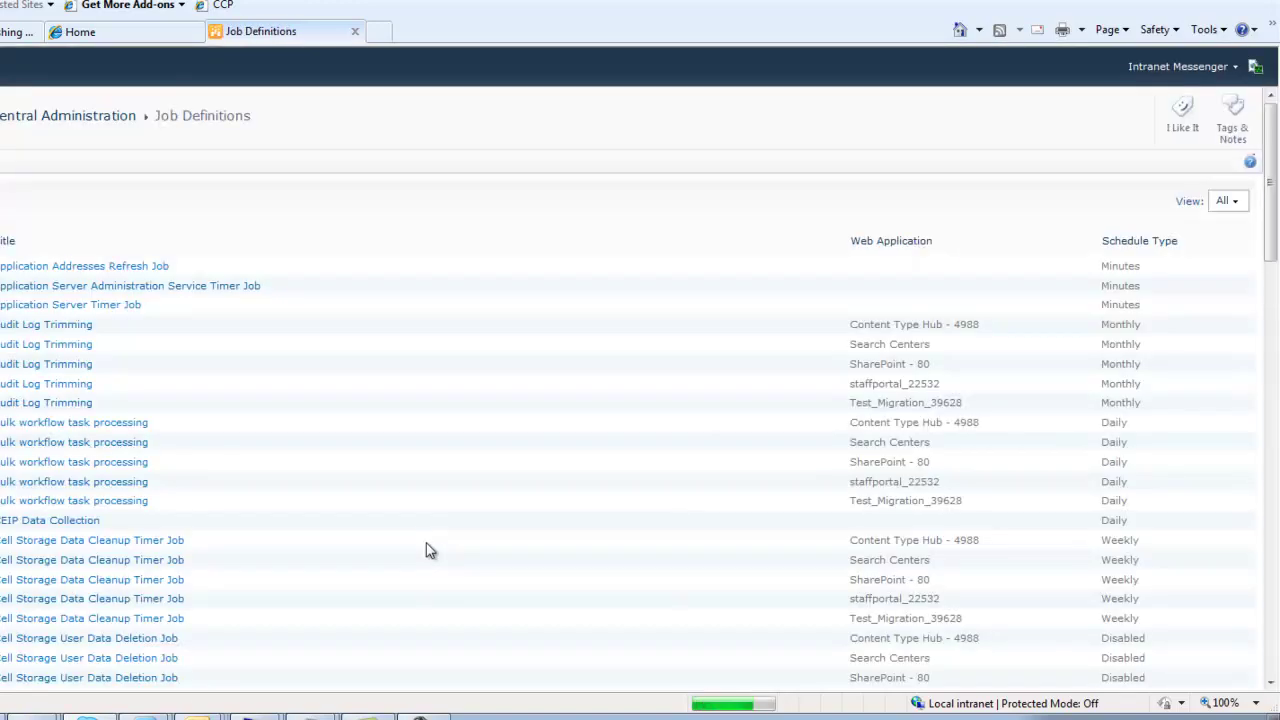
{"action": "scroll", "coordinate": [1272, 150], "scroll_direction": "down", "scroll_amount": 3}
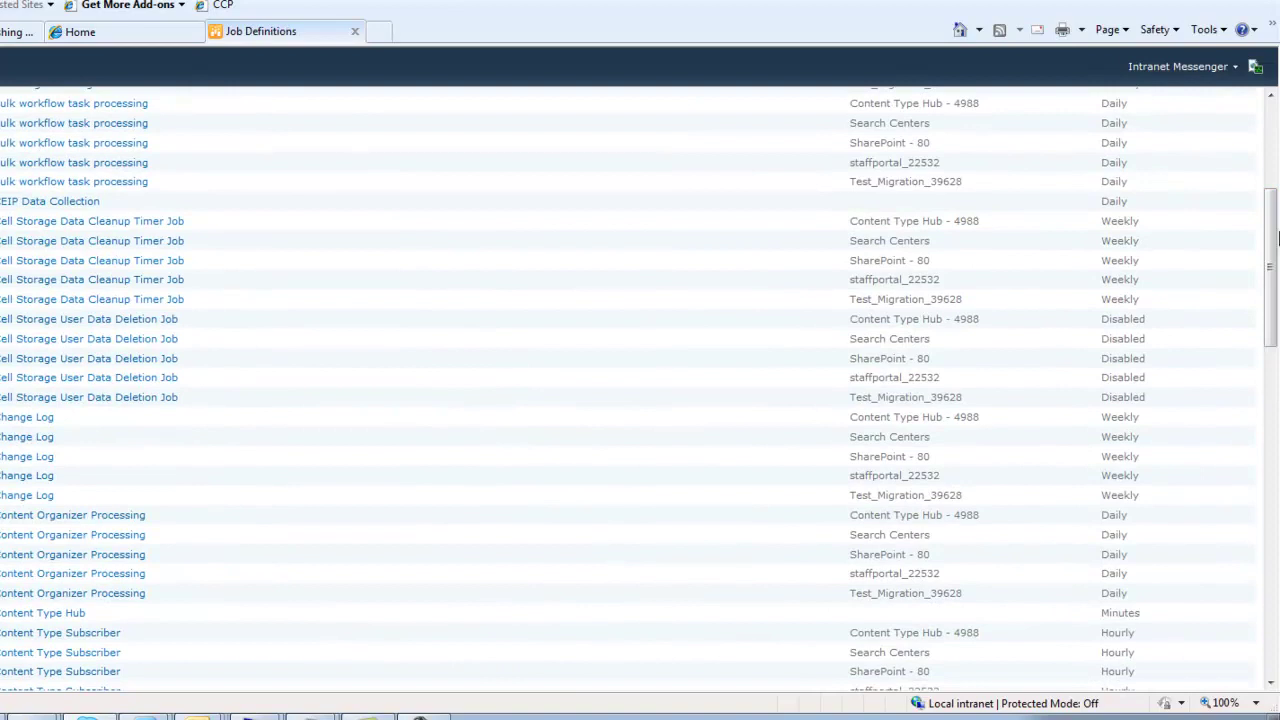
{"action": "left_click", "coordinate": [114, 36]}
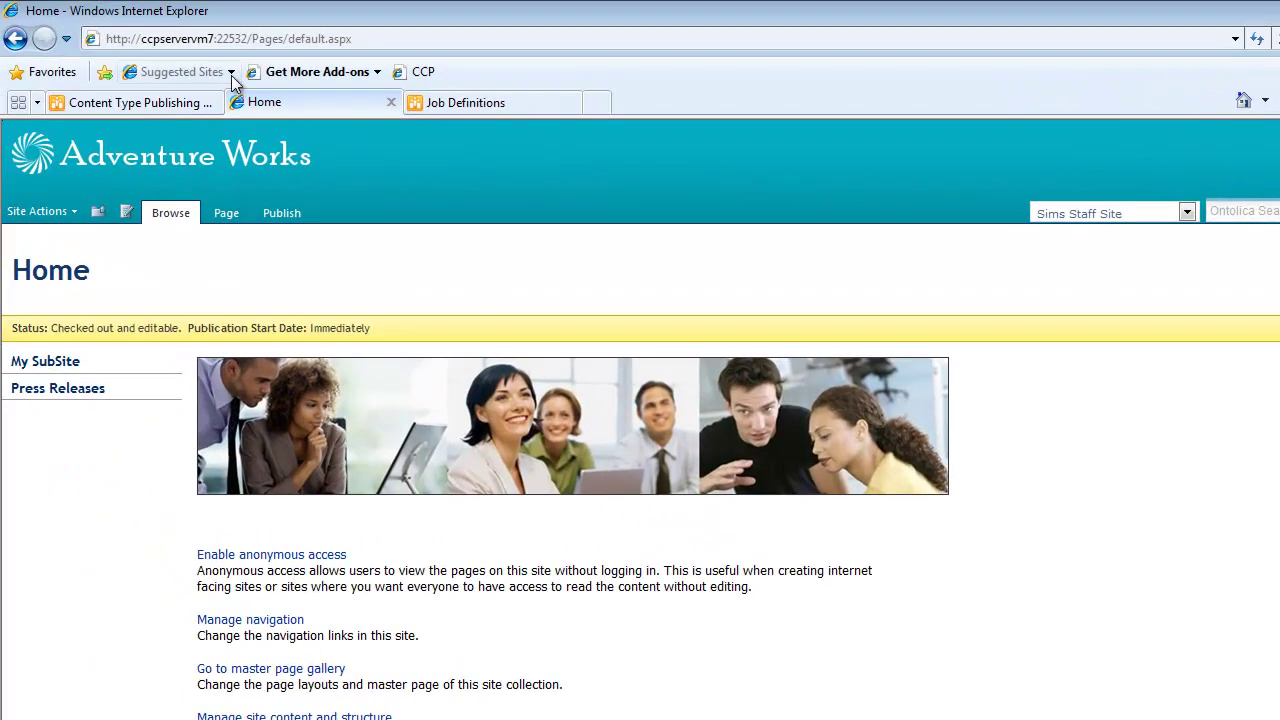
{"action": "left_click", "coordinate": [245, 42]}
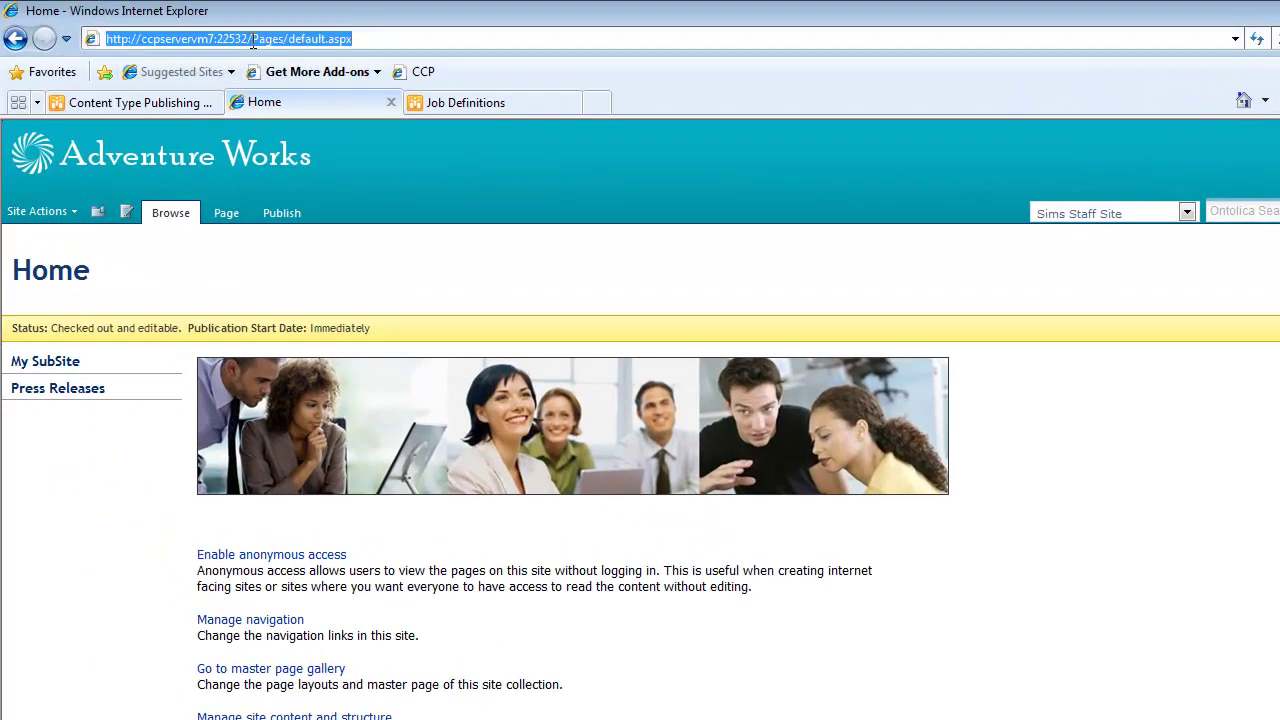
{"action": "left_click_drag", "start_coordinate": [253, 40], "coordinate": [86, 38]}
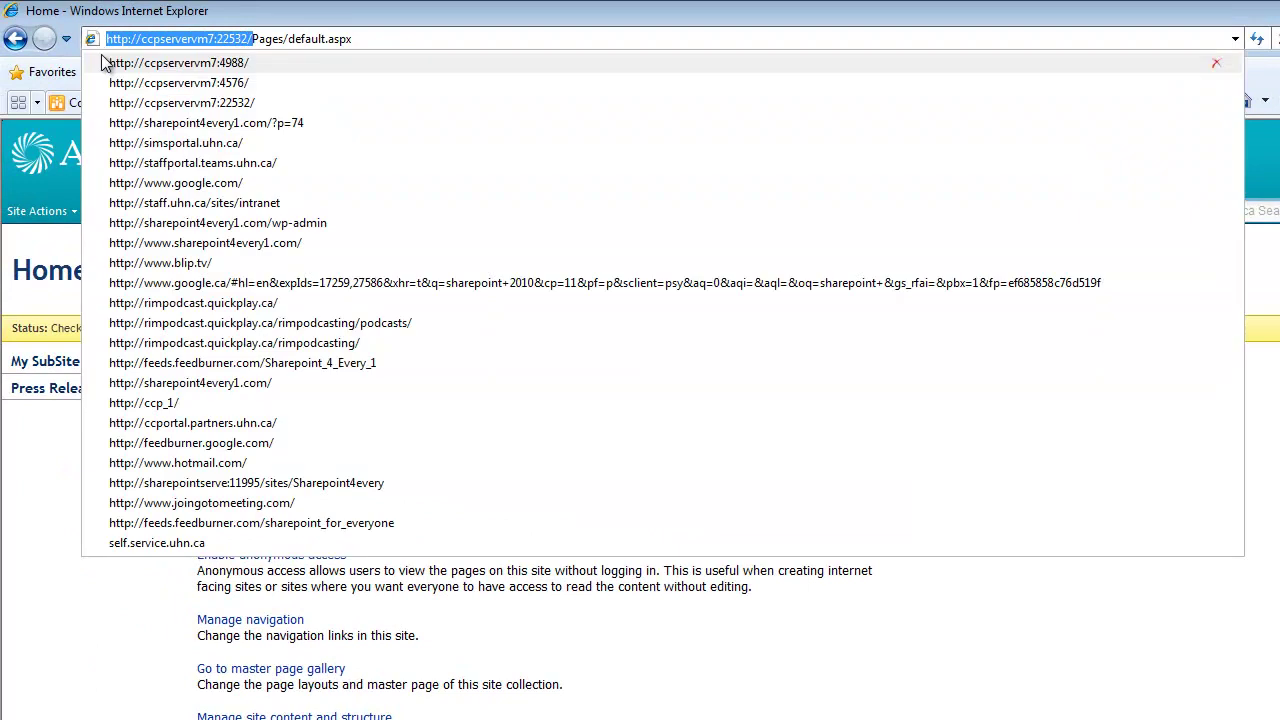
{"action": "left_click", "coordinate": [196, 40]}
{"action": "left_click", "coordinate": [53, 489]}
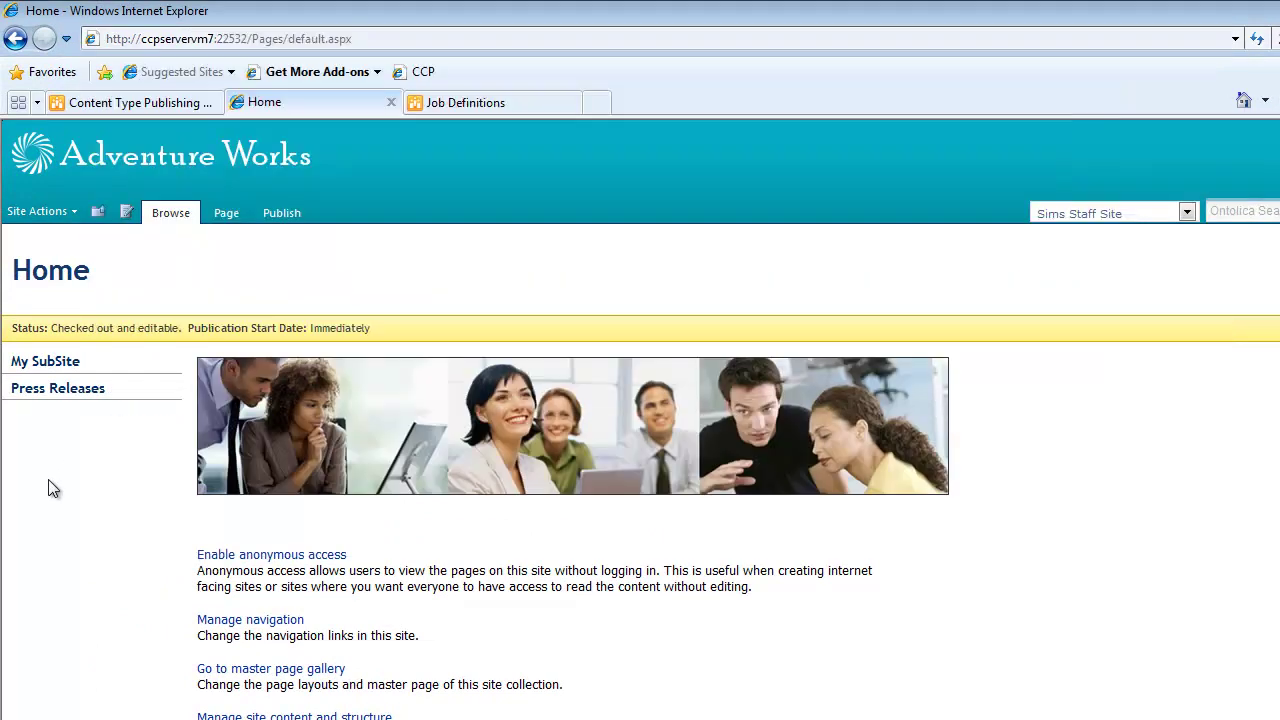
{"action": "left_click", "coordinate": [166, 110]}
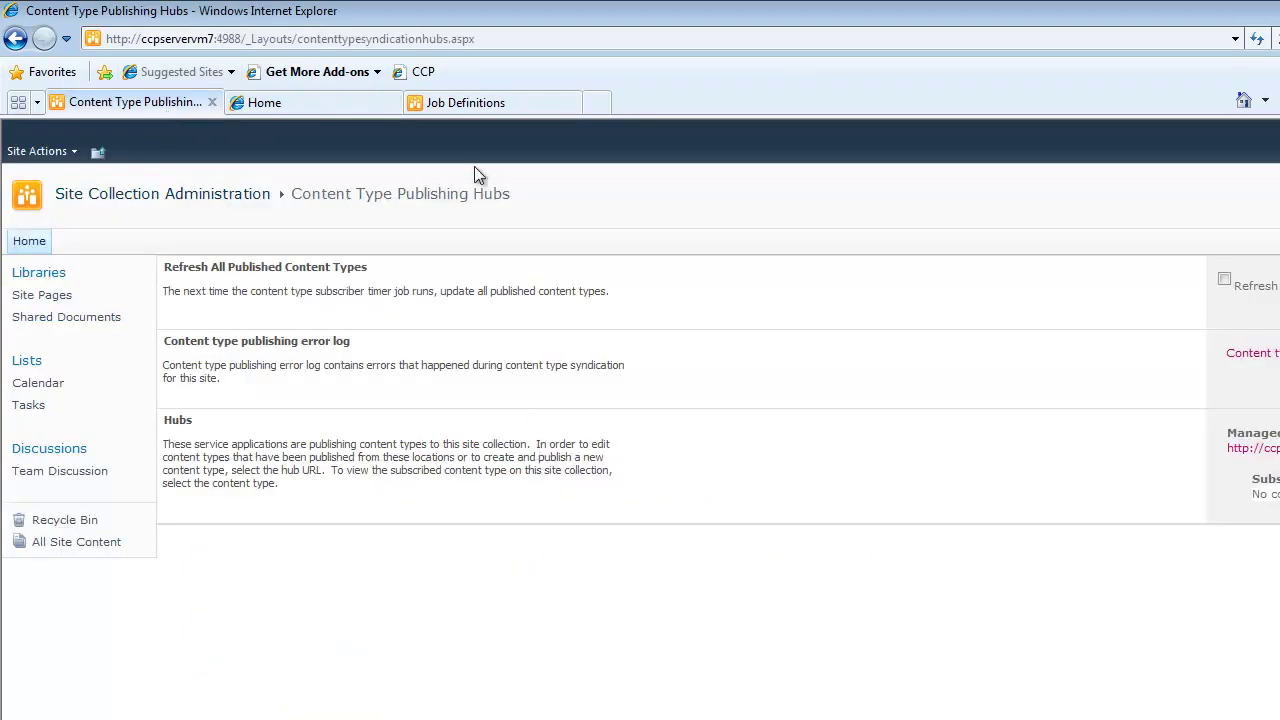
Run the staffportal_22532 Content Type Subscriber timer job immediately.
{"action": "left_click", "coordinate": [470, 104]}
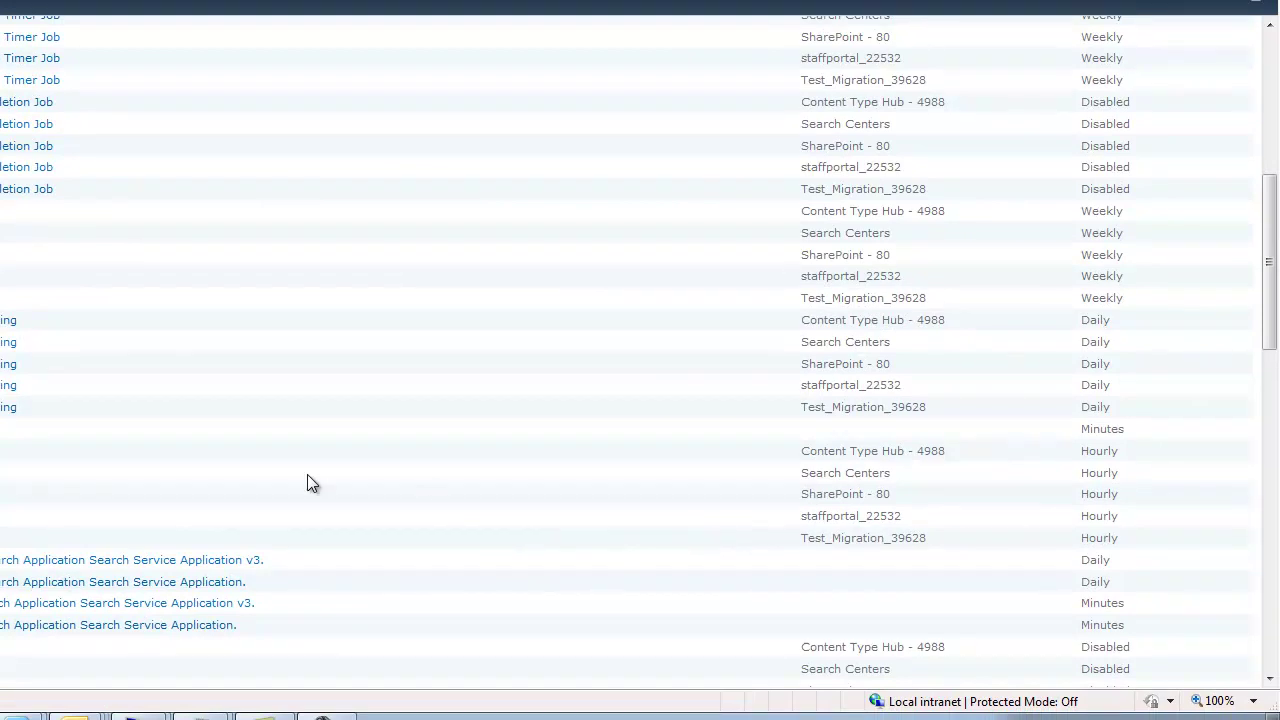
{"action": "left_click", "coordinate": [233, 536]}
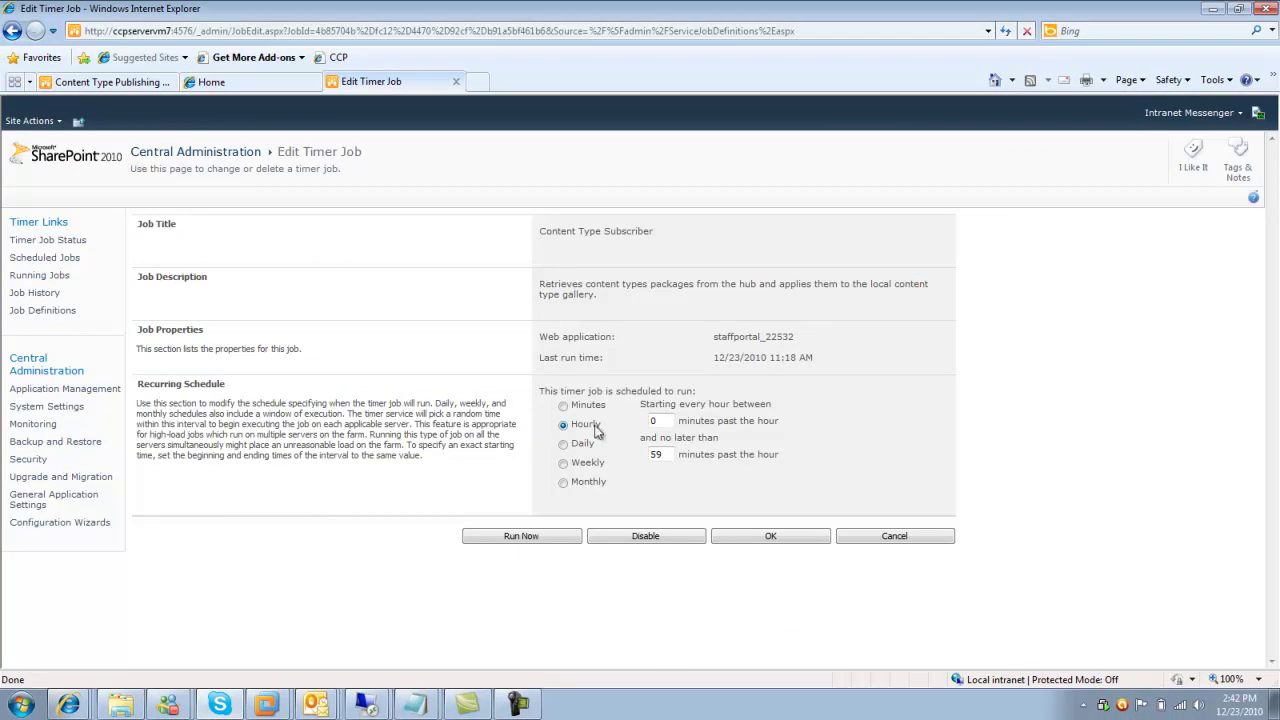
{"action": "left_click", "coordinate": [510, 537]}
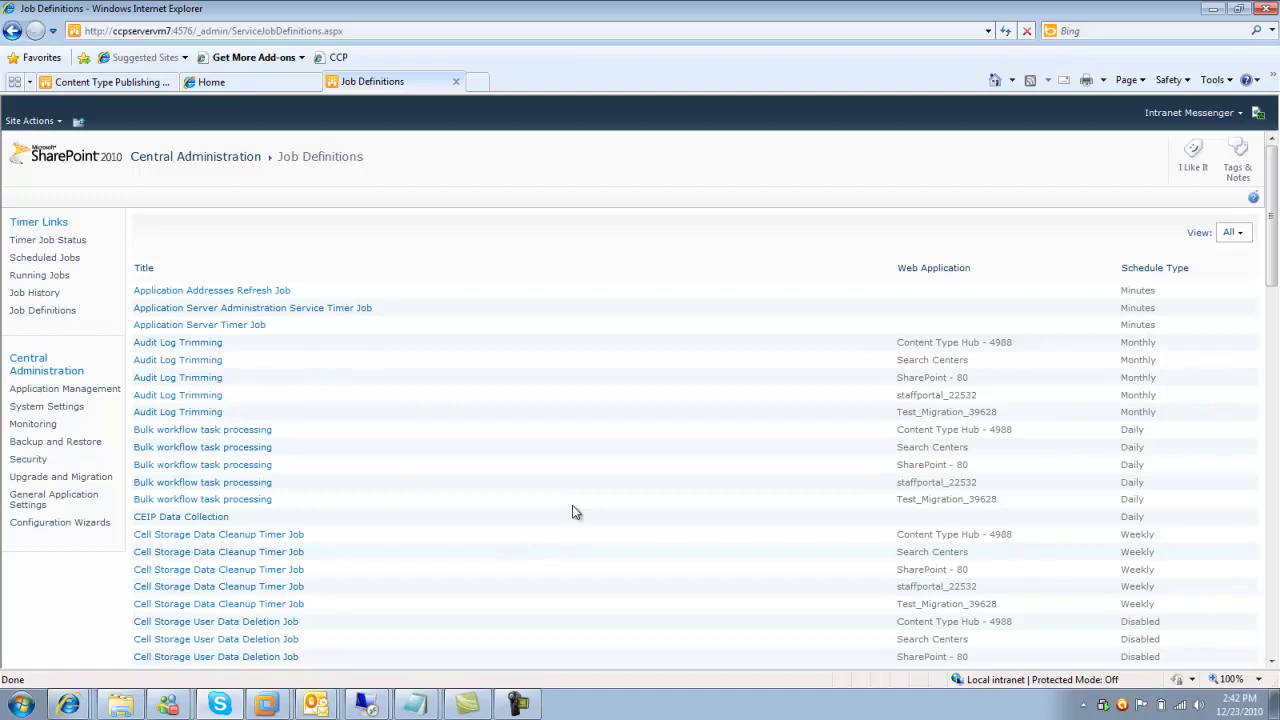
Reopen Content type publishing from the hub's Site Settings to check for subscribed content types.
{"action": "left_click_drag", "start_coordinate": [1275, 232], "coordinate": [1275, 357]}
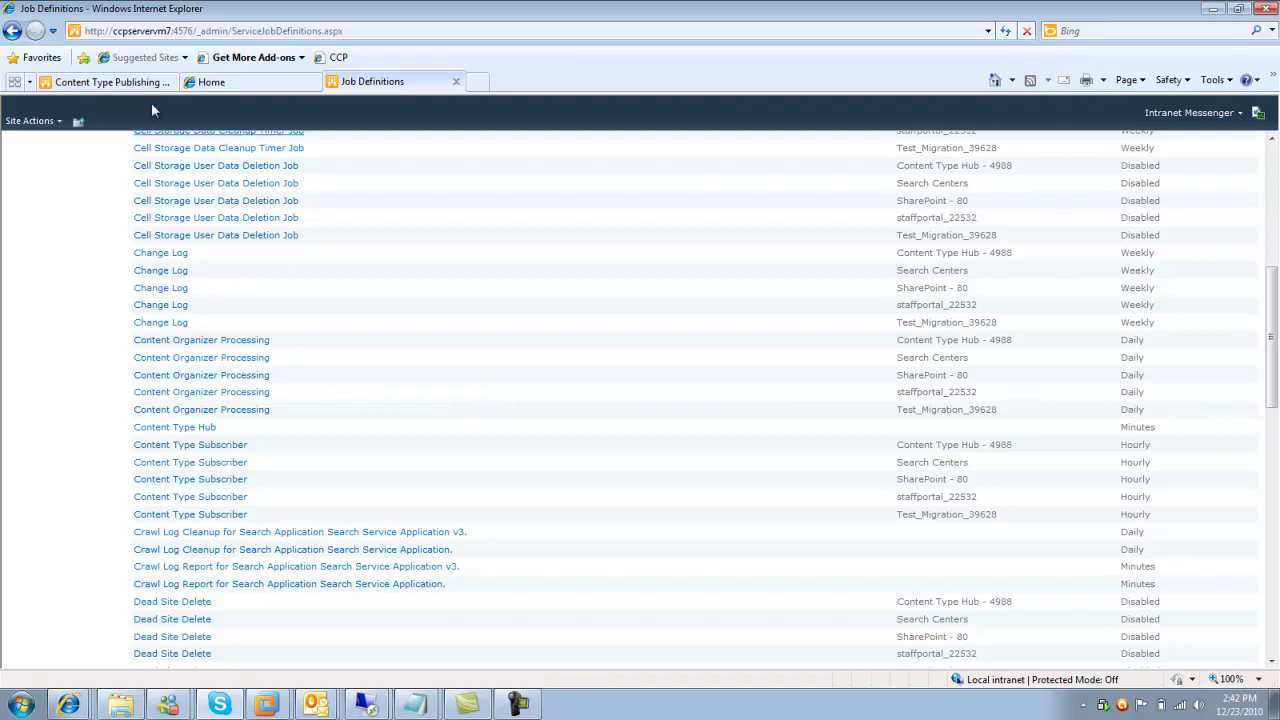
{"action": "left_click", "coordinate": [112, 83]}
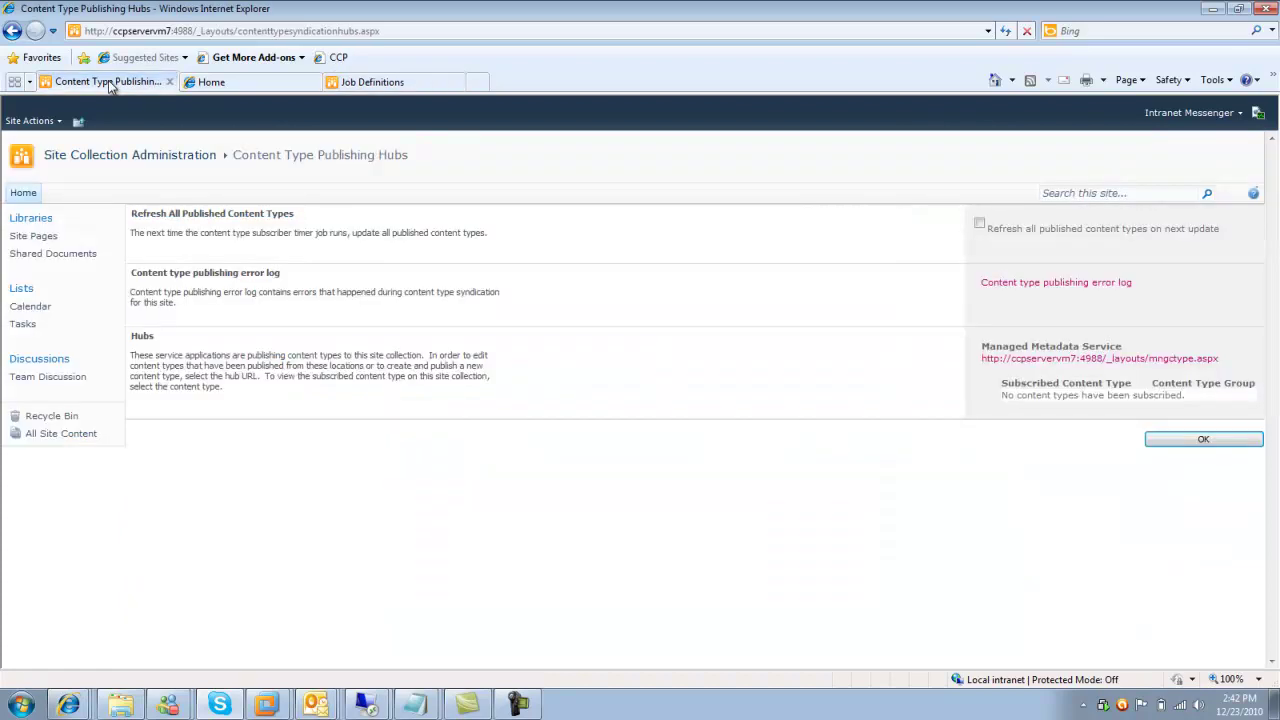
{"action": "left_click", "coordinate": [30, 121]}
{"action": "left_click", "coordinate": [88, 463]}
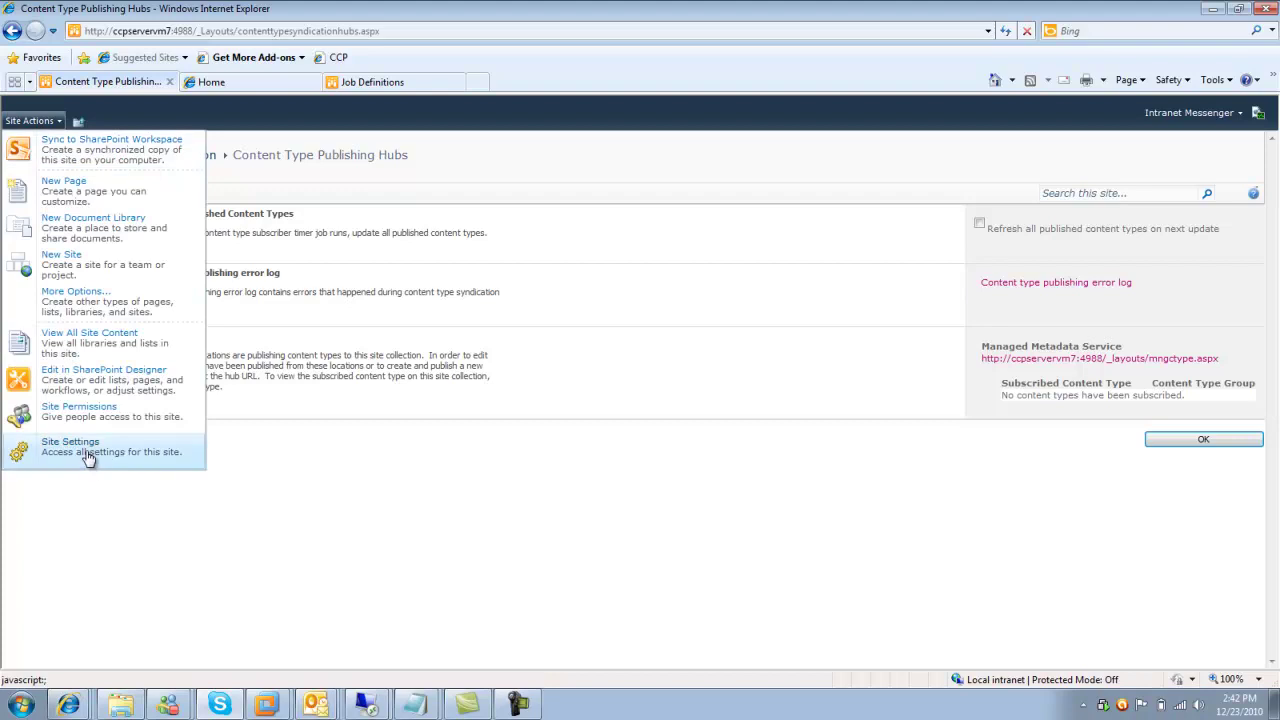
{"action": "scroll", "coordinate": [485, 578], "scroll_direction": "down", "scroll_amount": 3}
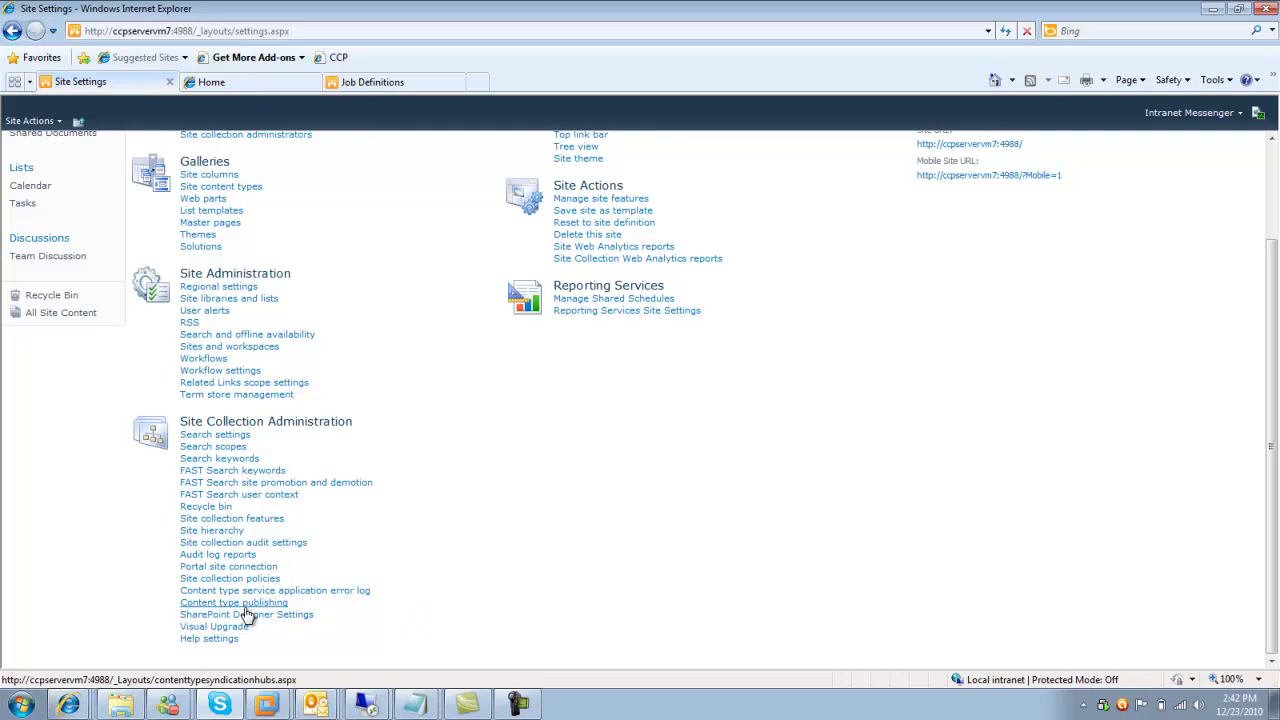
{"action": "left_click", "coordinate": [245, 605]}
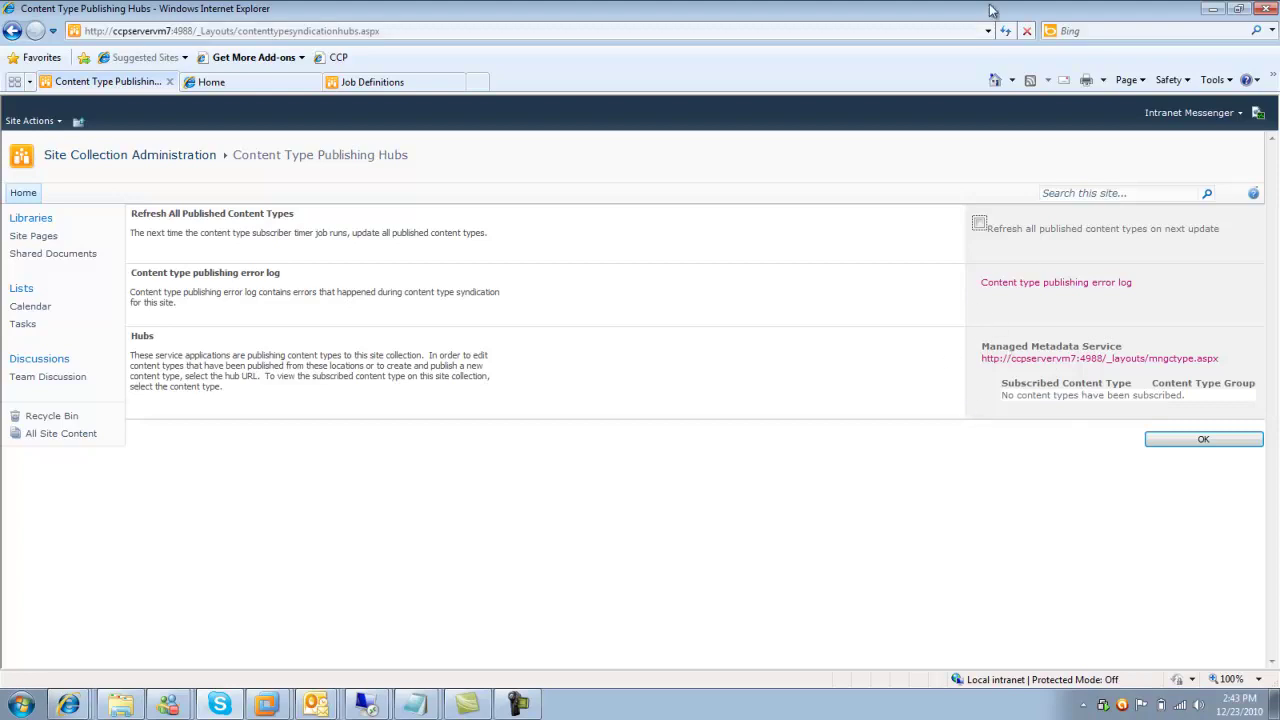
Refresh the page, then check the content type service application error log, which is empty.
{"action": "left_click", "coordinate": [1007, 34]}
{"action": "left_click", "coordinate": [20, 32]}
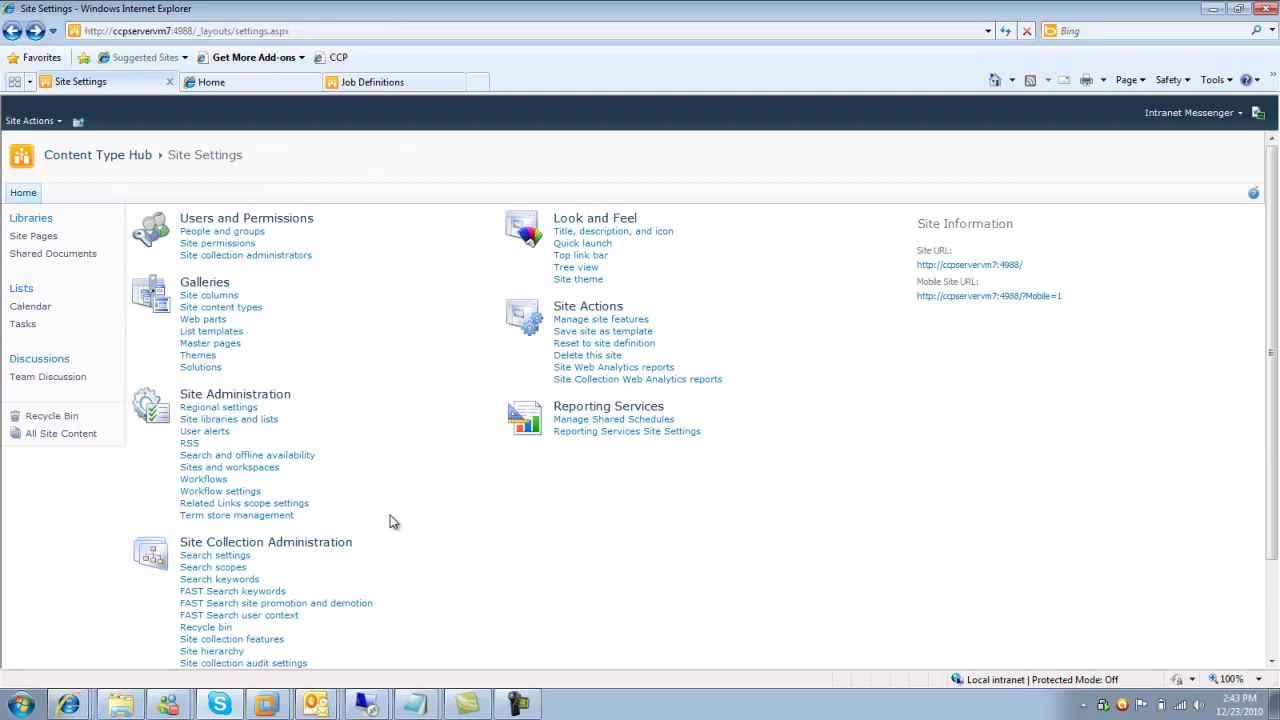
{"action": "scroll", "coordinate": [390, 522], "scroll_direction": "down", "scroll_amount": 3}
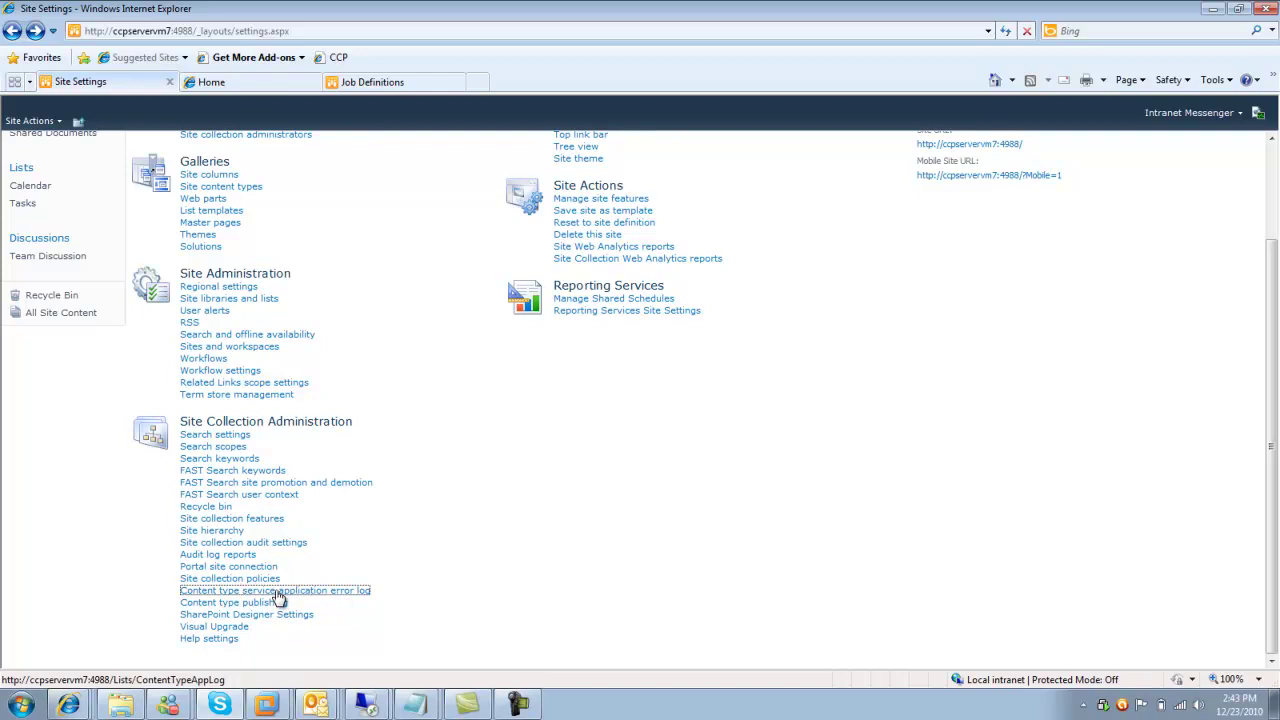
{"action": "left_click", "coordinate": [278, 597]}
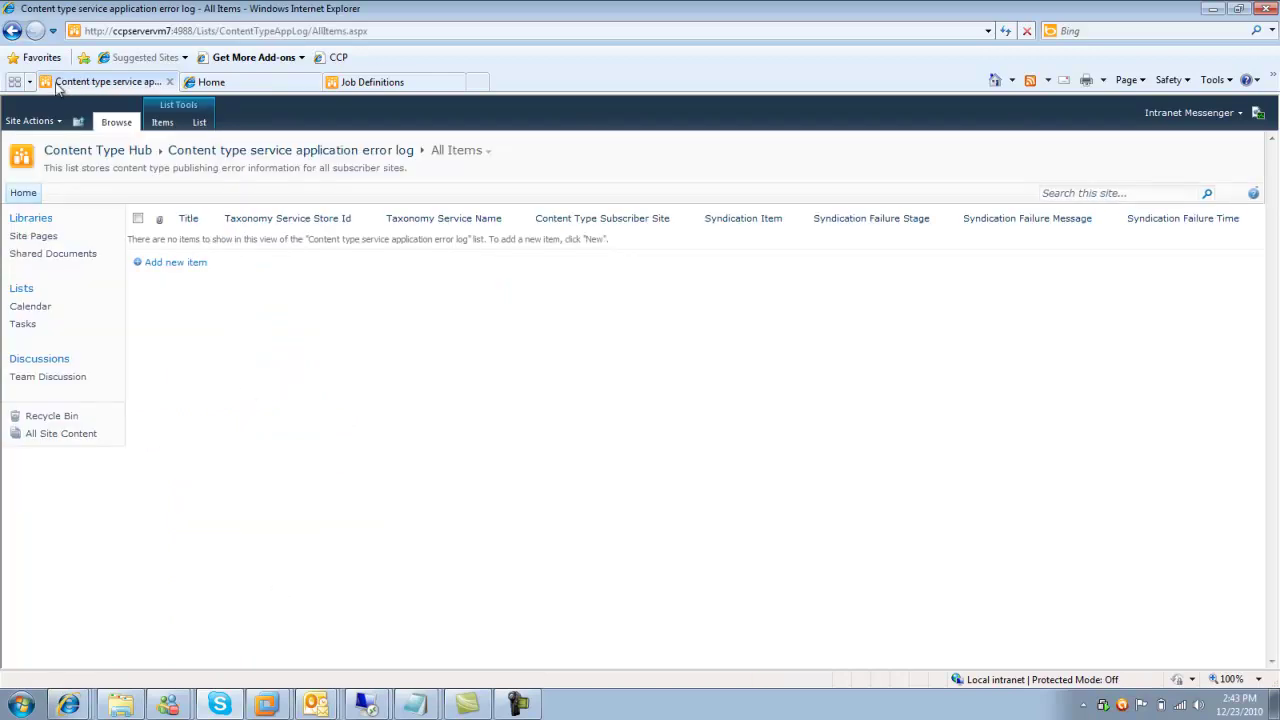
{"action": "left_click", "coordinate": [12, 30]}
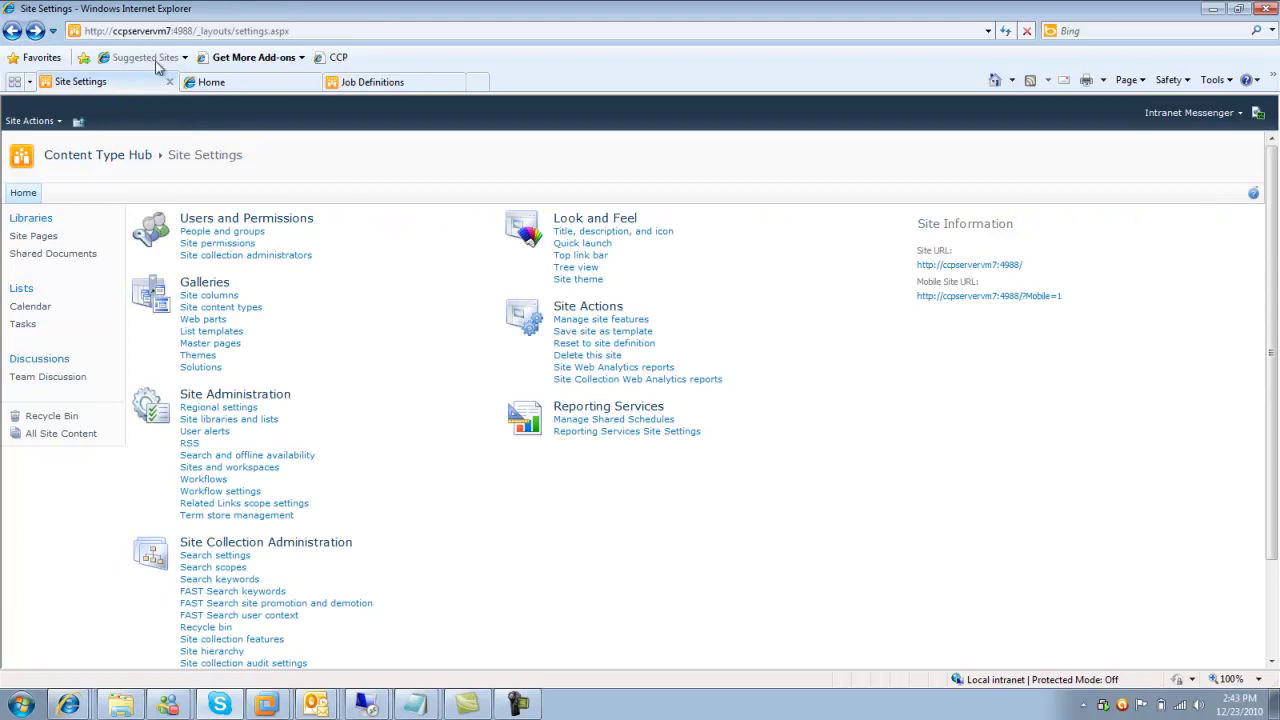
{"action": "left_click", "coordinate": [215, 30]}
Strip _layouts/settings.aspx from the address to load the Content Type Hub home page.
{"action": "left_click_drag", "start_coordinate": [202, 30], "coordinate": [400, 66]}
{"action": "key", "text": "Delete"}
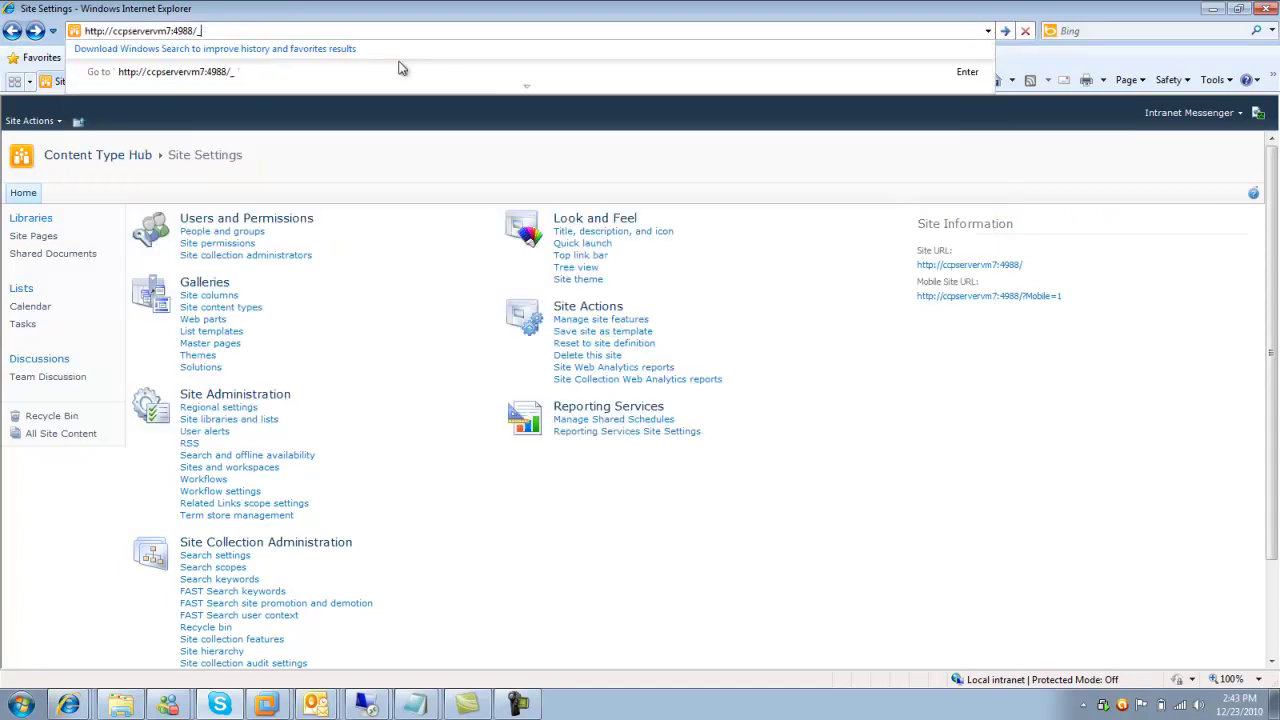
{"action": "key", "text": "BackSpace"}
{"action": "key", "text": "Return"}
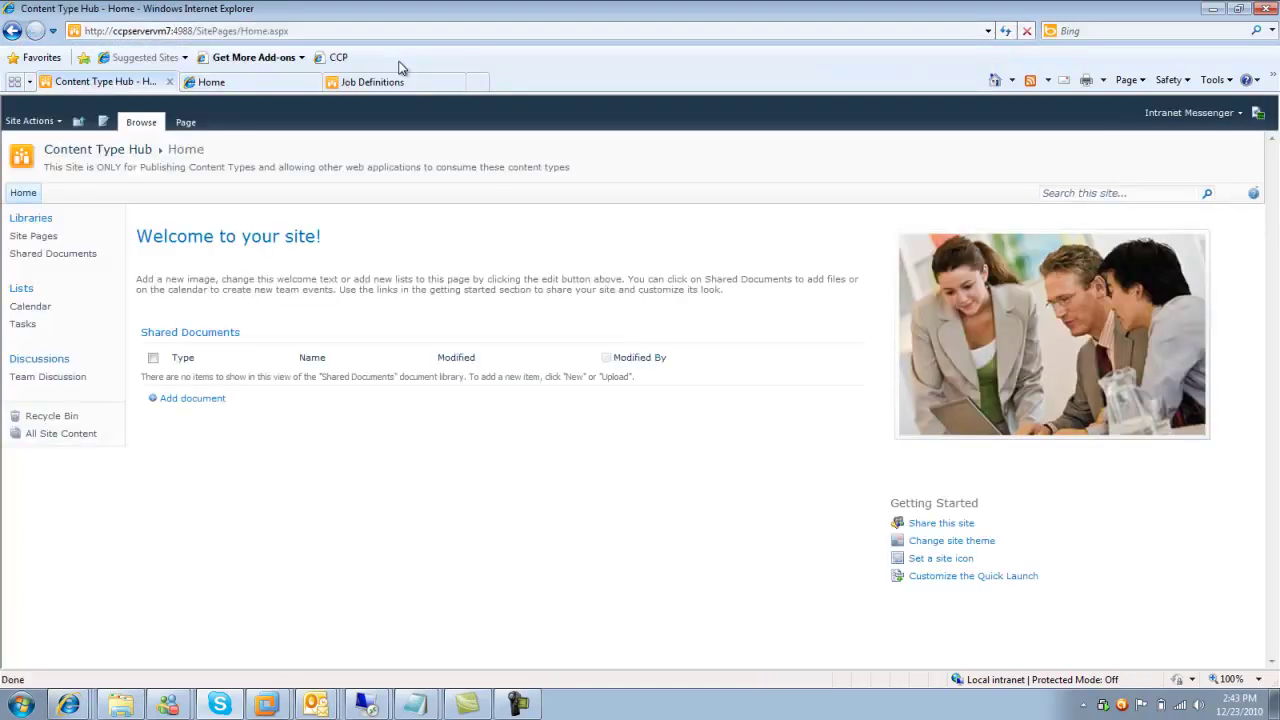